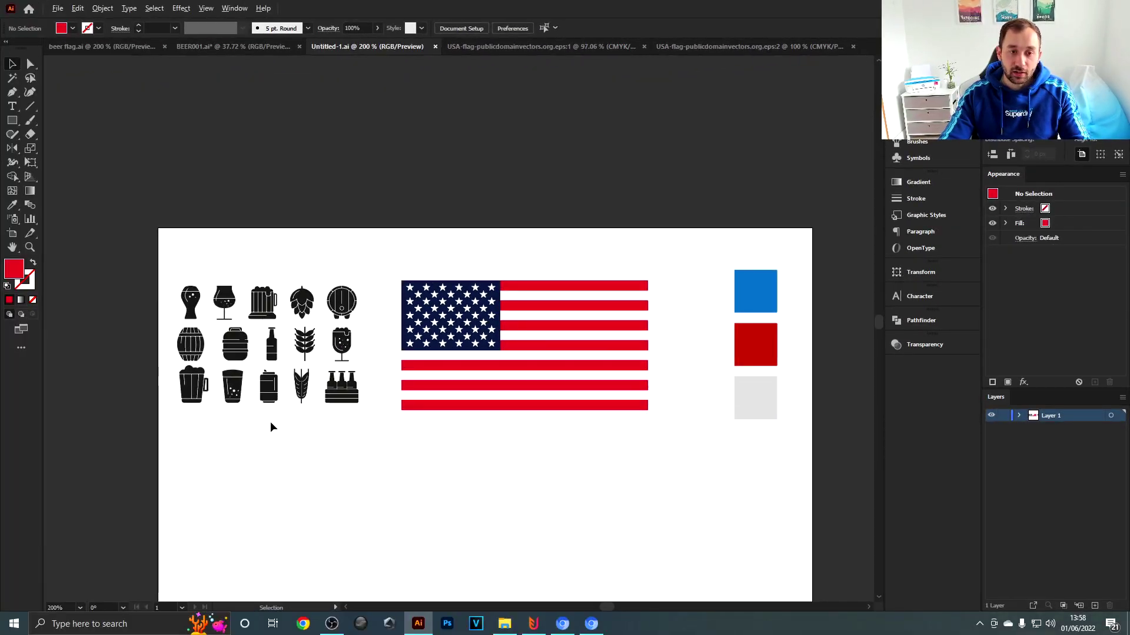
Examine the beer icons, the US flag vector and the blue, red and grey colour samples on the artboard
scroll(187, 379, up, 3)
drag(376, 182, 378, 260)
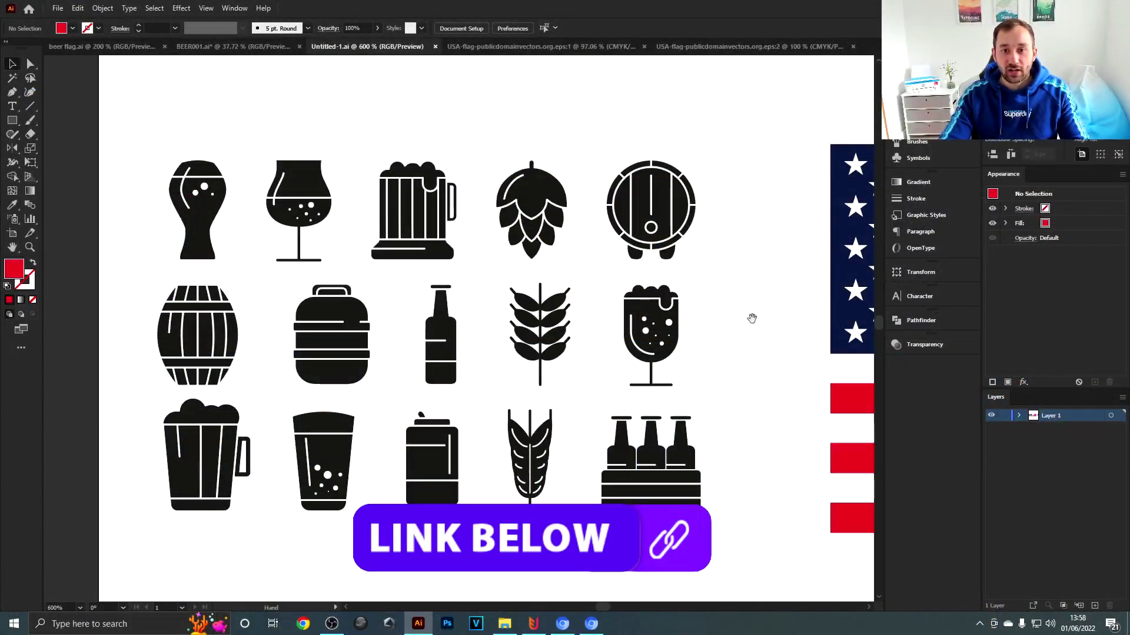
drag(752, 318, 739, 323)
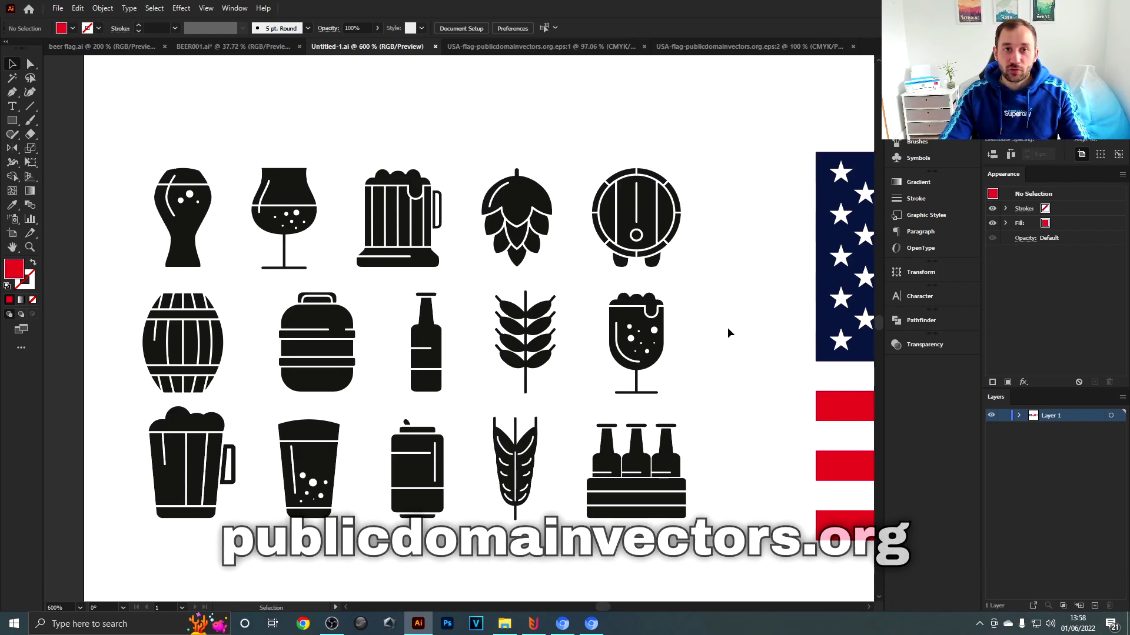
scroll(727, 328, down, 2)
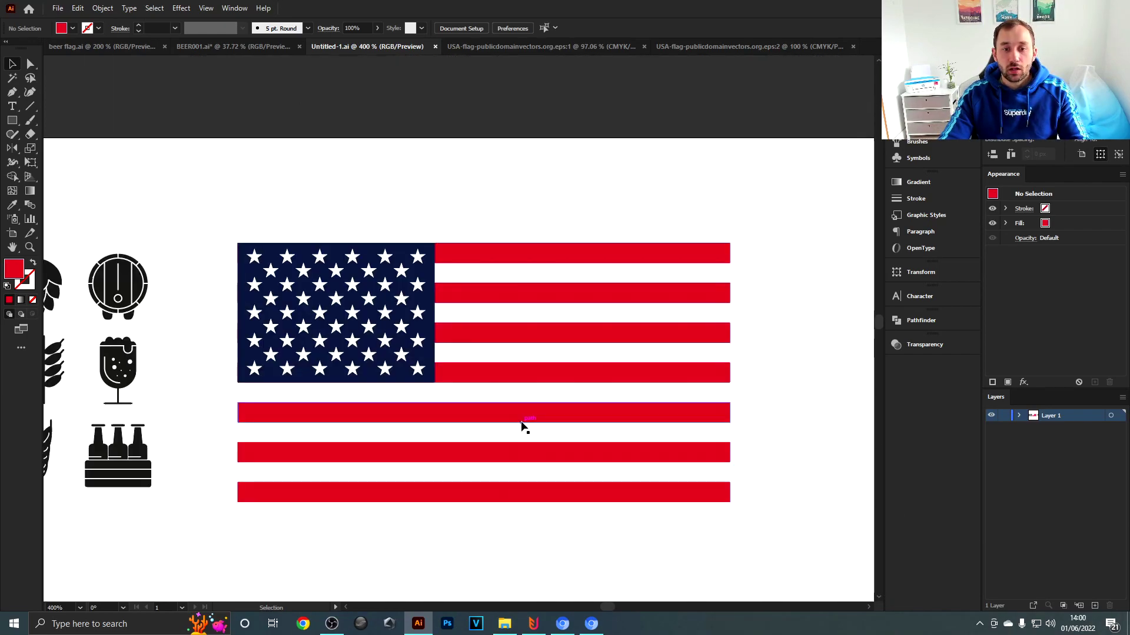
scroll(534, 424, up, 1)
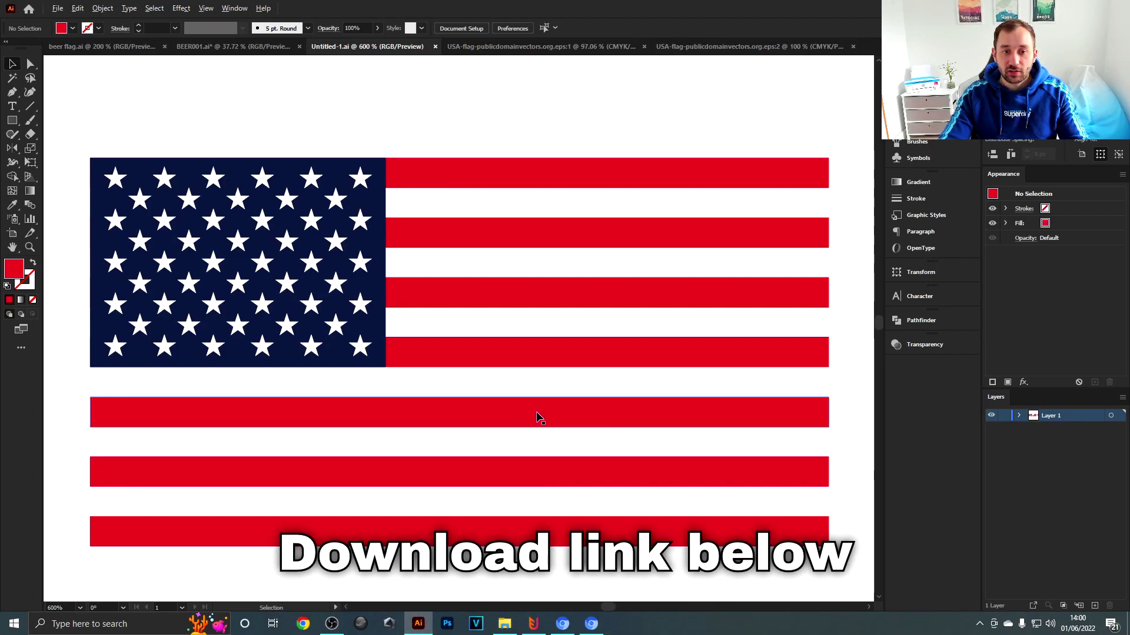
scroll(537, 418, down, 1)
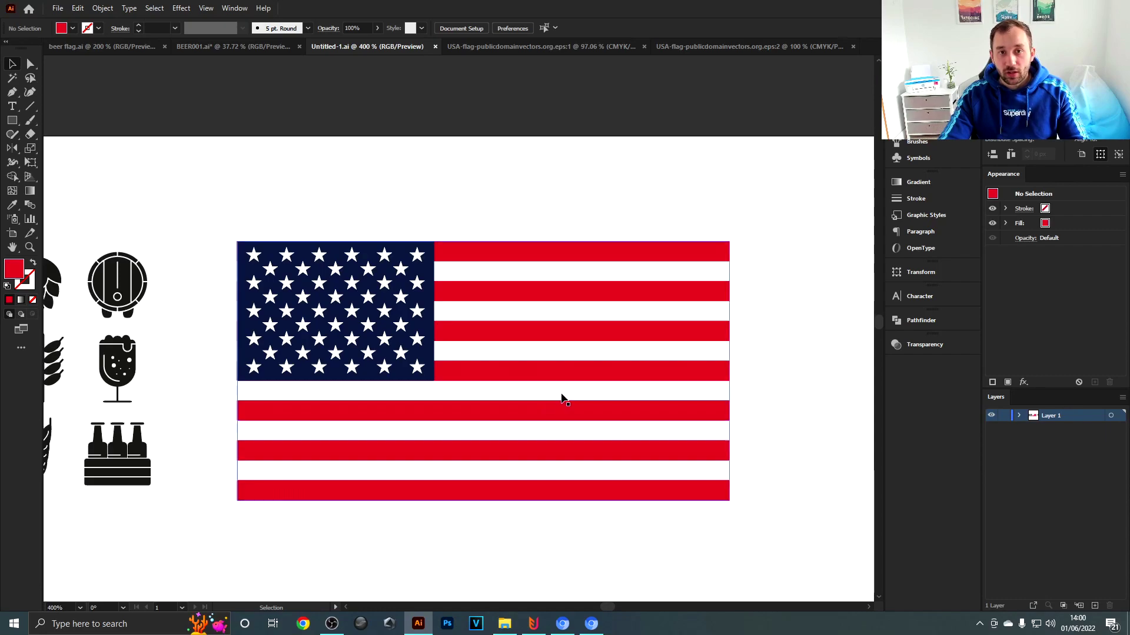
drag(597, 337, 577, 330)
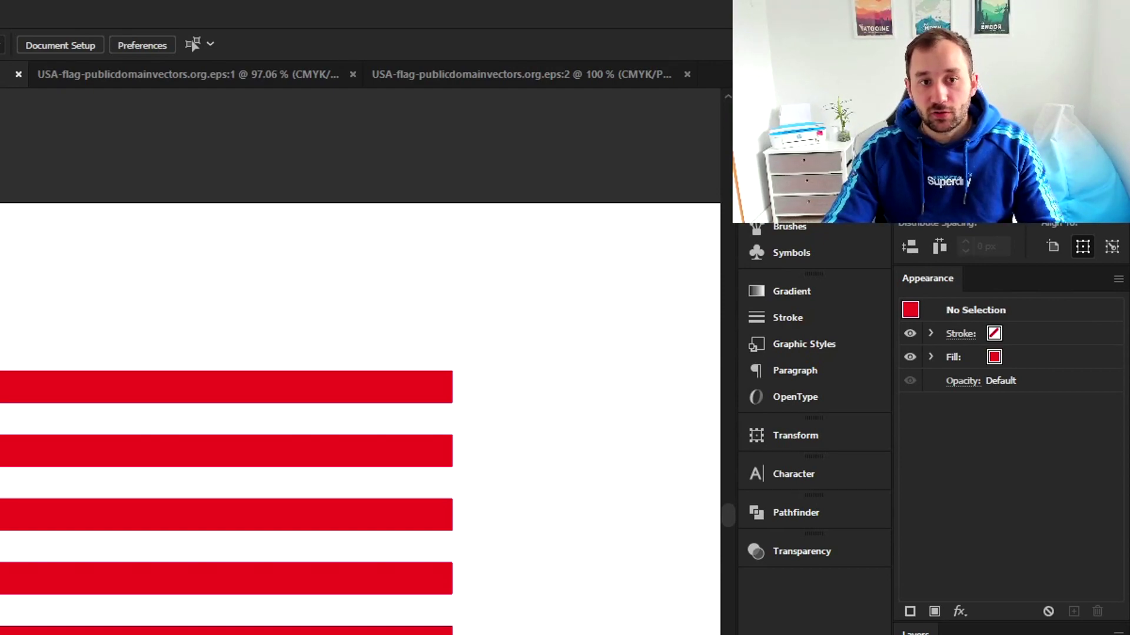
drag(0, 303, 450, 634)
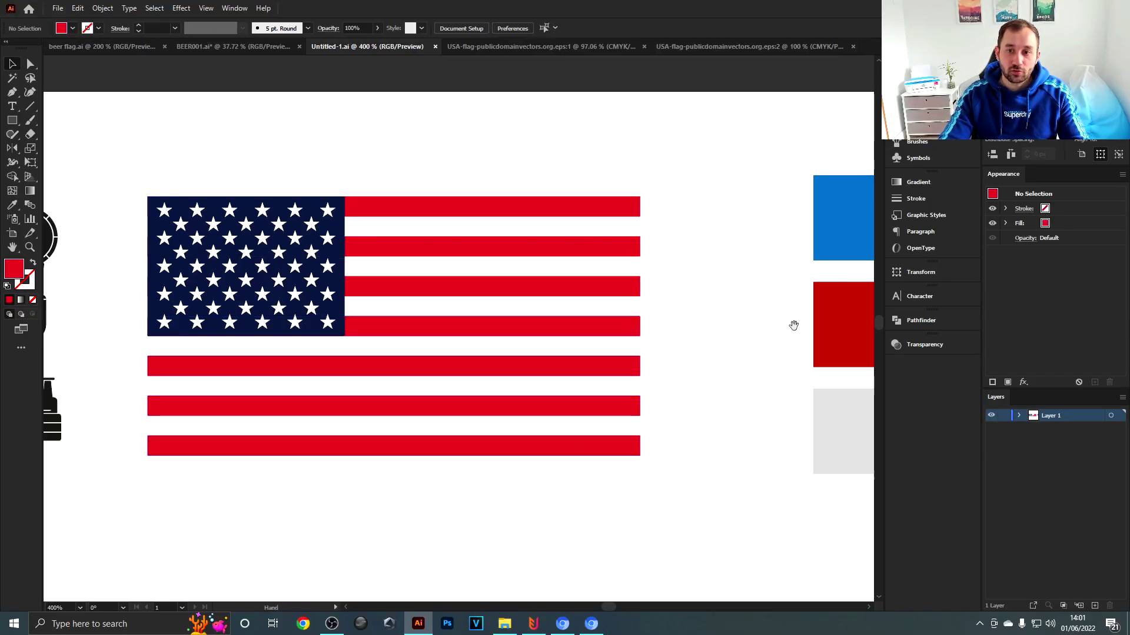
drag(794, 325, 465, 344)
scroll(527, 318, up, 2)
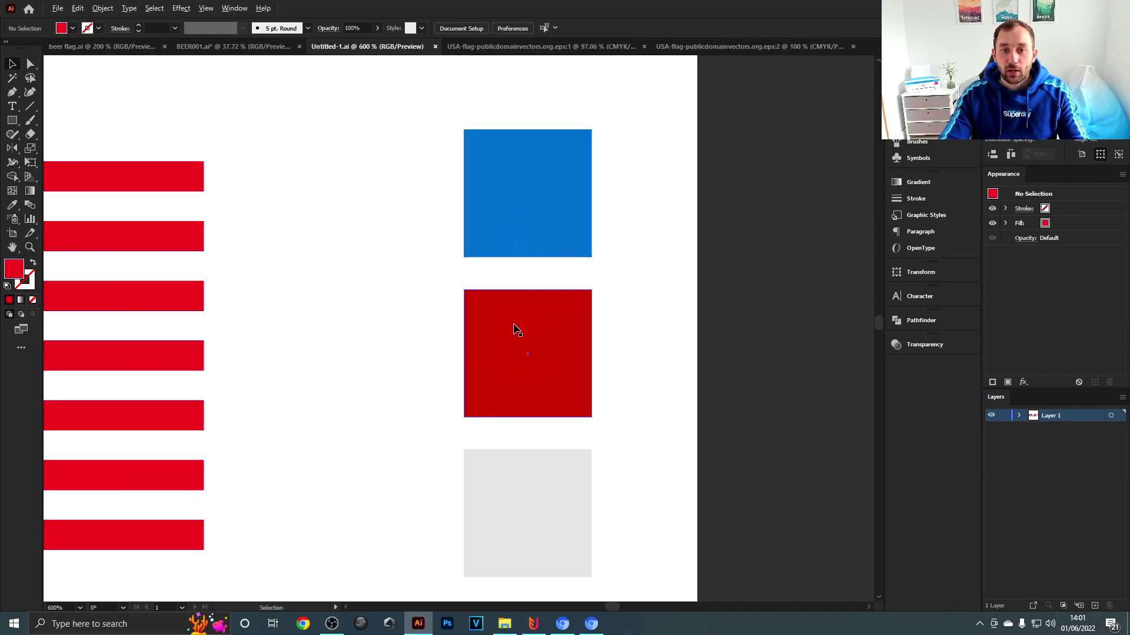
scroll(547, 283, down, 2)
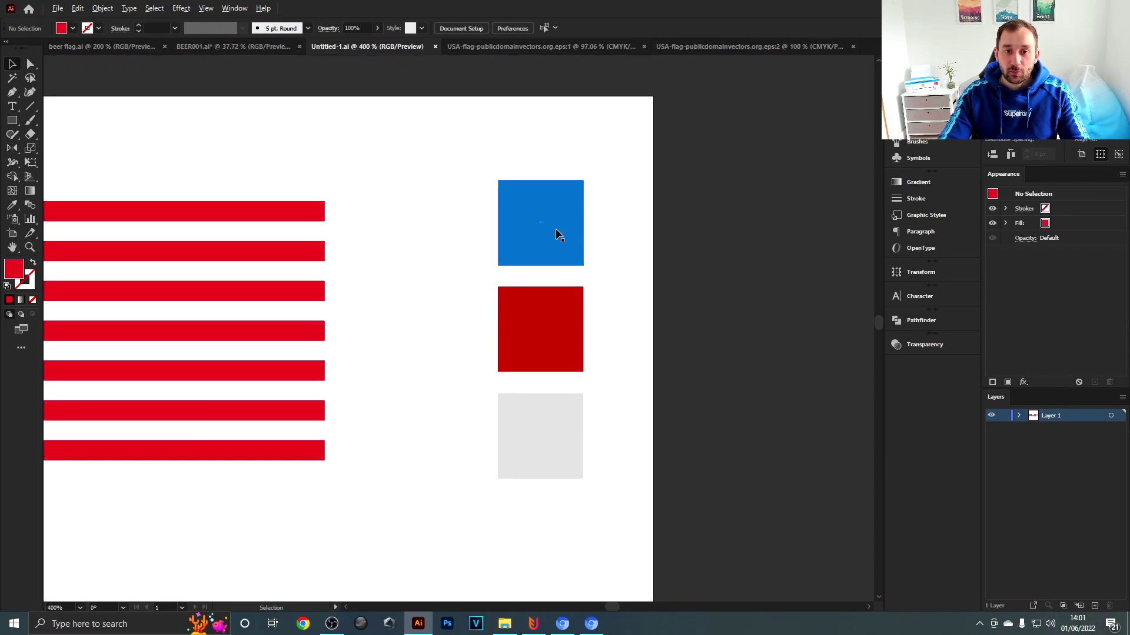
scroll(600, 256, down, 1)
drag(477, 315, 646, 305)
scroll(590, 319, down, 1)
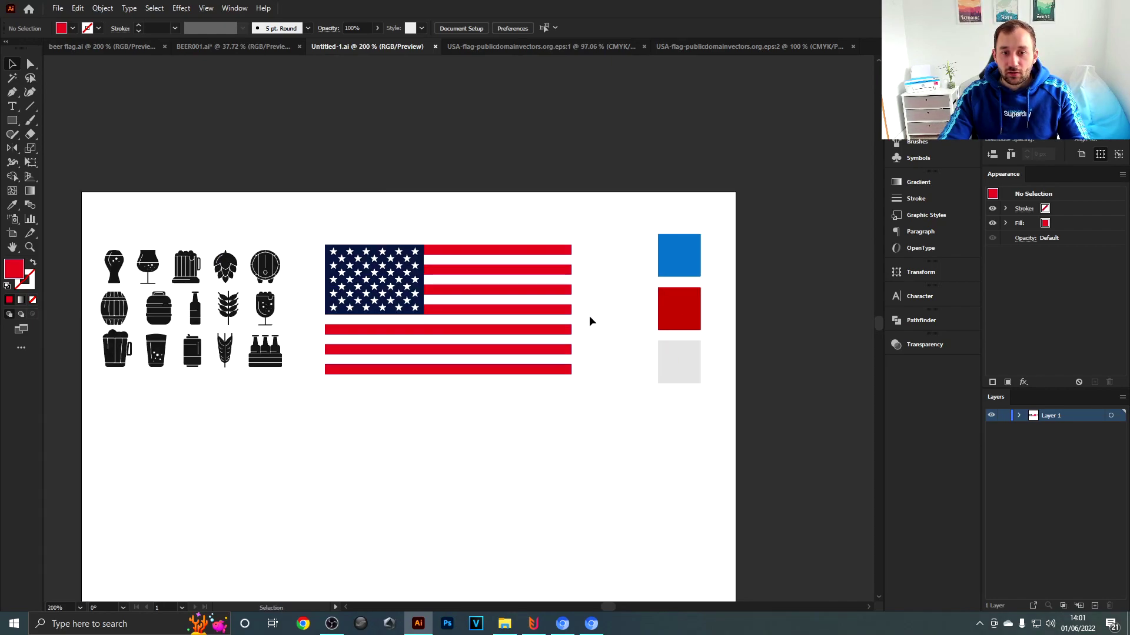
drag(326, 233, 385, 231)
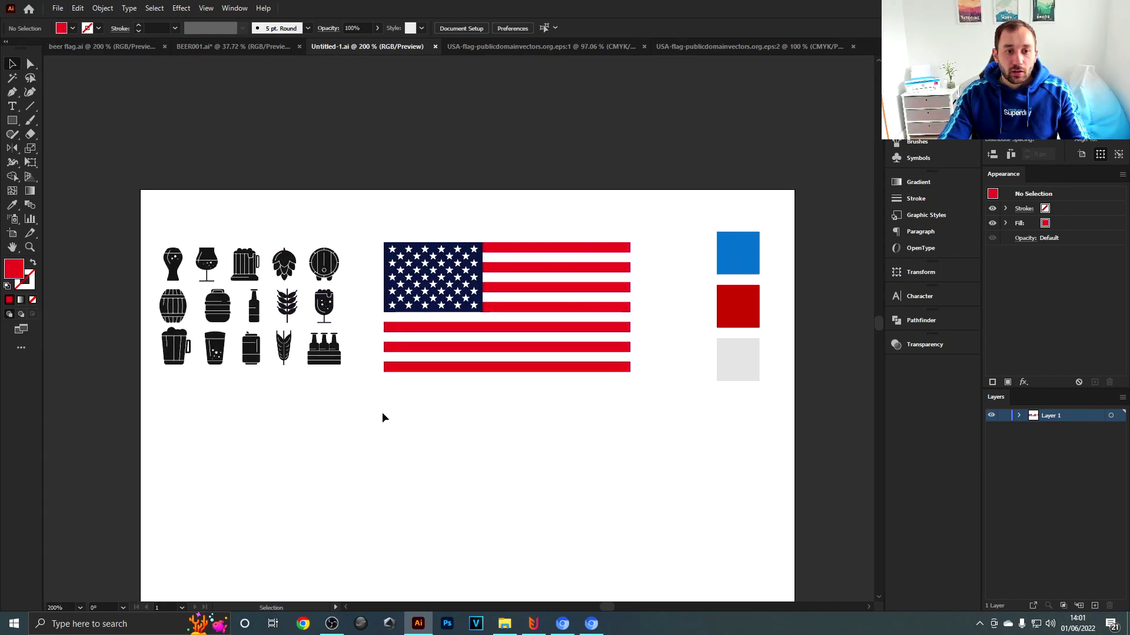
drag(382, 413, 389, 395)
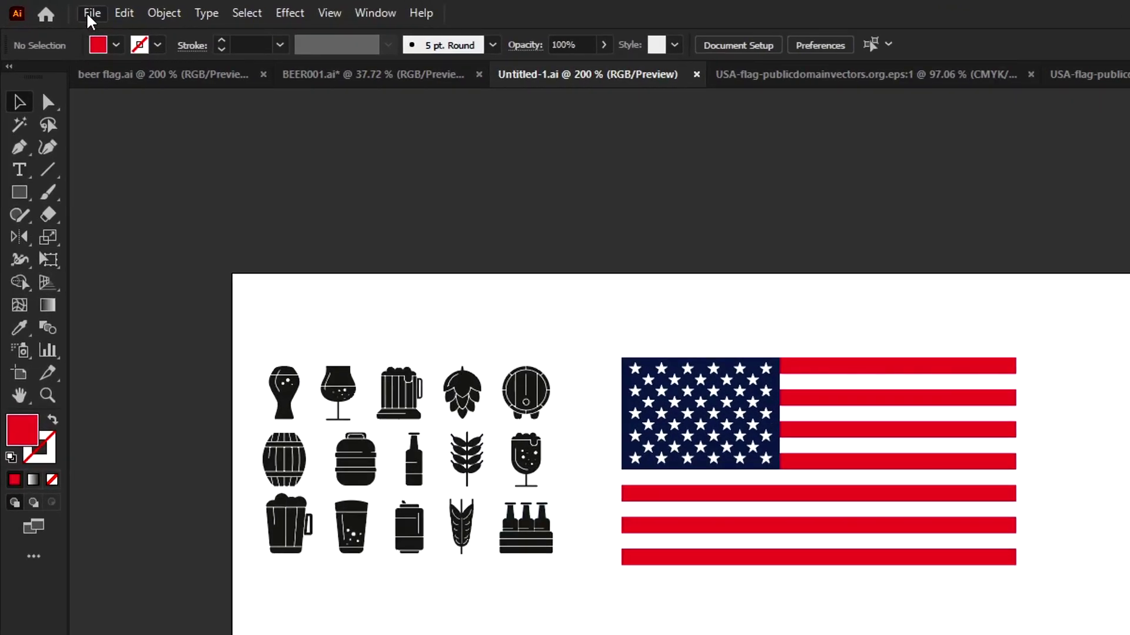
Set the document to simulate coloured paper with black as the paper colour
click(58, 7)
click(125, 301)
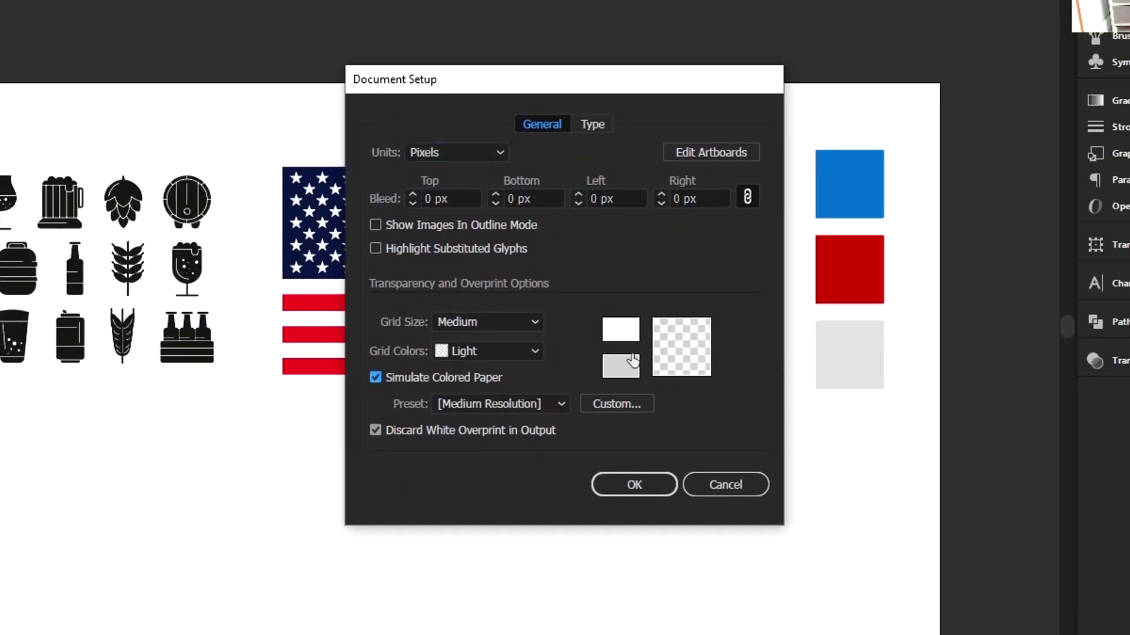
click(615, 337)
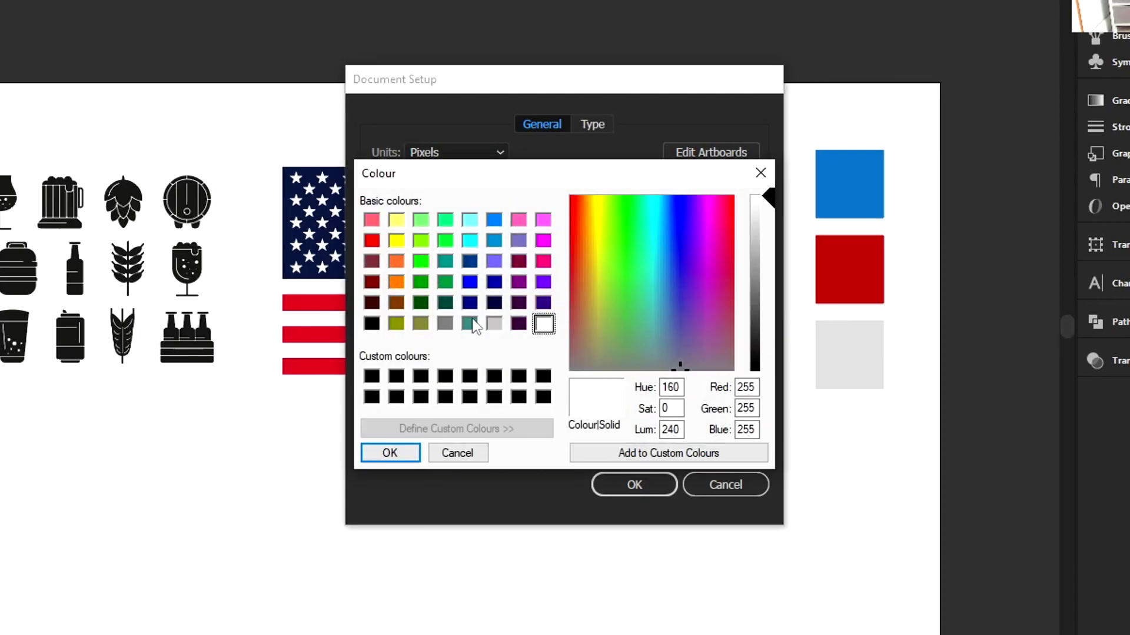
click(372, 323)
click(391, 453)
click(634, 484)
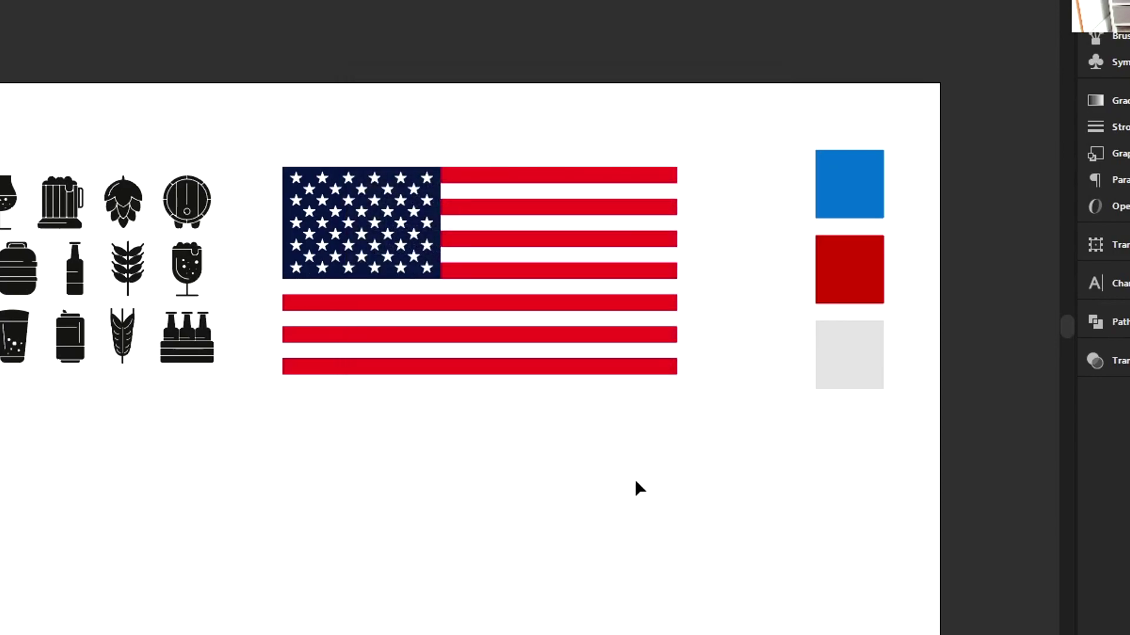
scroll(597, 435, down, 1)
drag(611, 449, 568, 401)
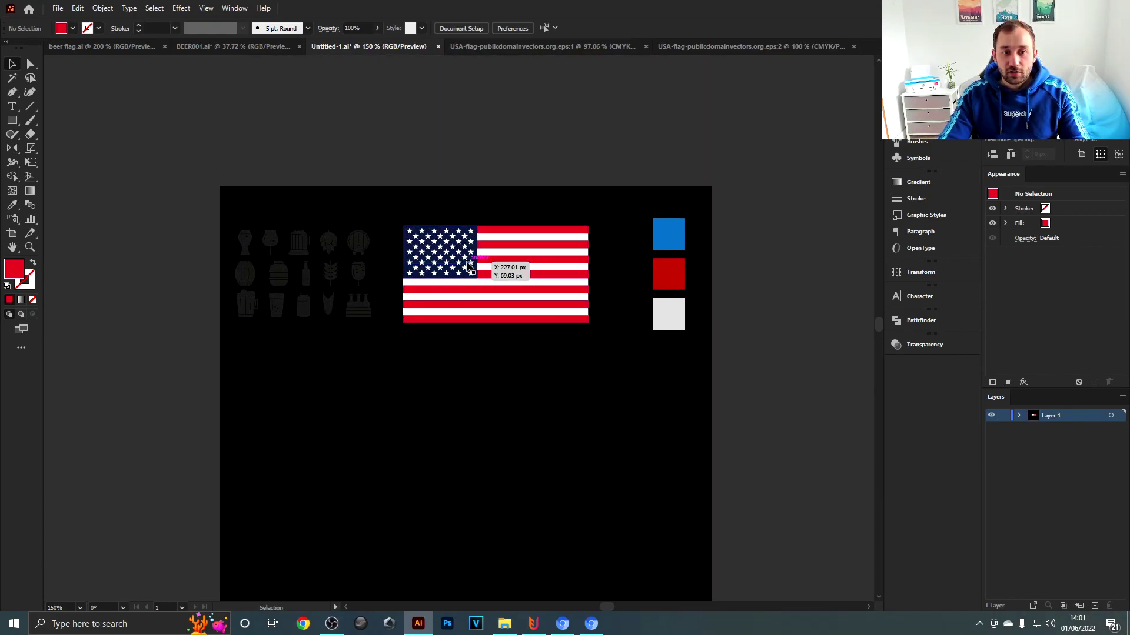
Select all the beer icons and recolour them white
scroll(274, 271, up, 3)
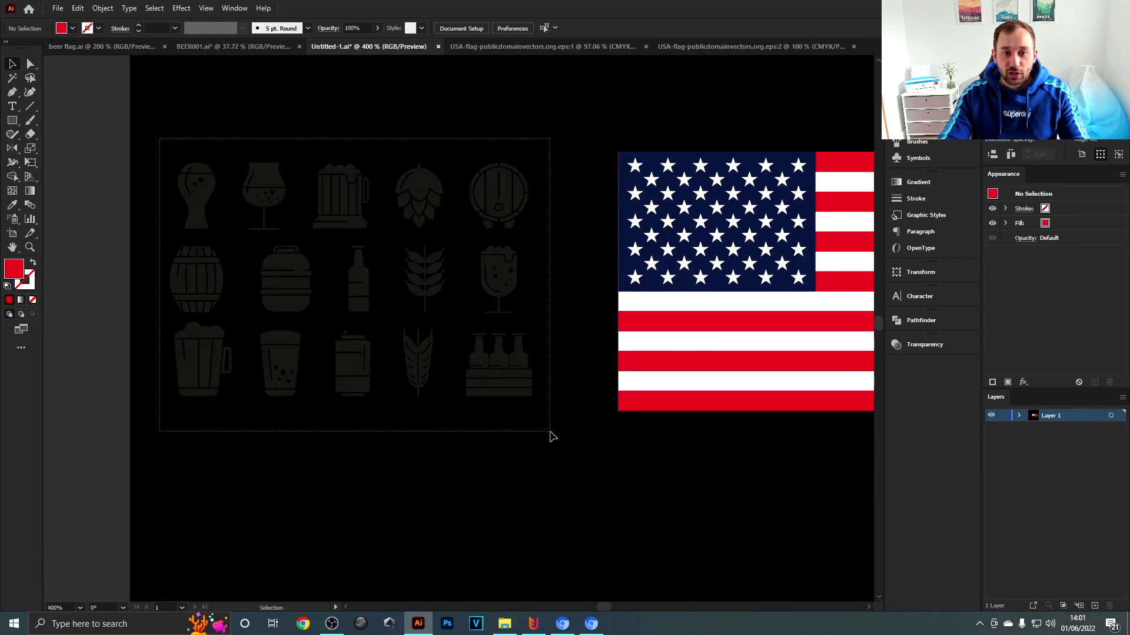
drag(553, 428, 554, 428)
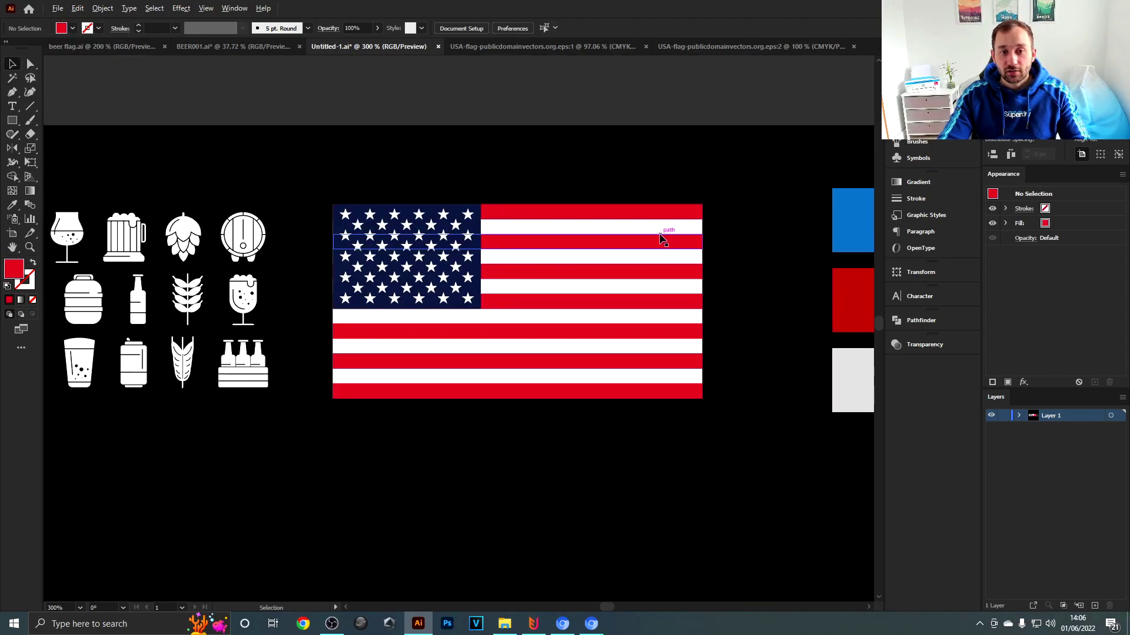
scroll(660, 238, up, 1)
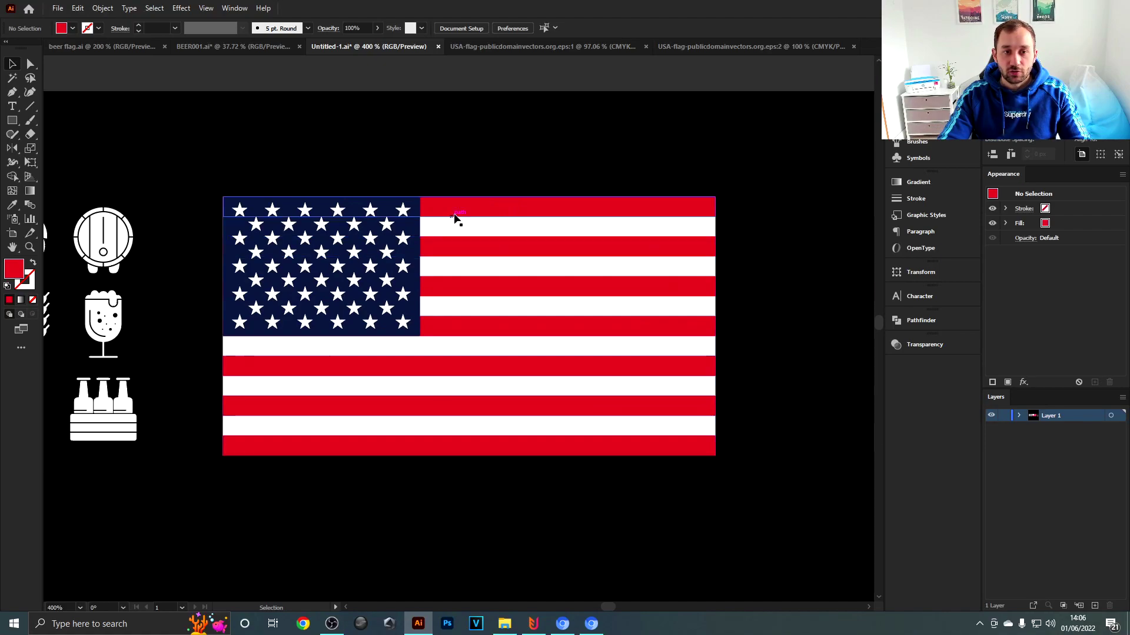
drag(454, 215, 484, 188)
key(ctrl+z)
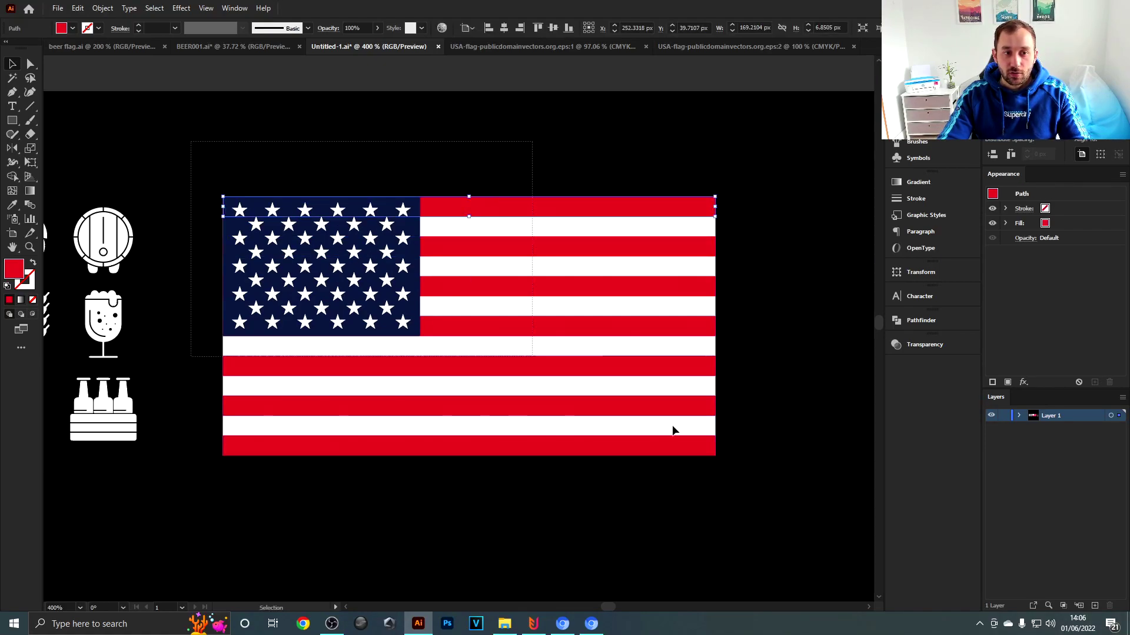
Select all the stripes, stars and the blue field of the flag and group them
drag(673, 428, 721, 533)
drag(640, 483, 734, 471)
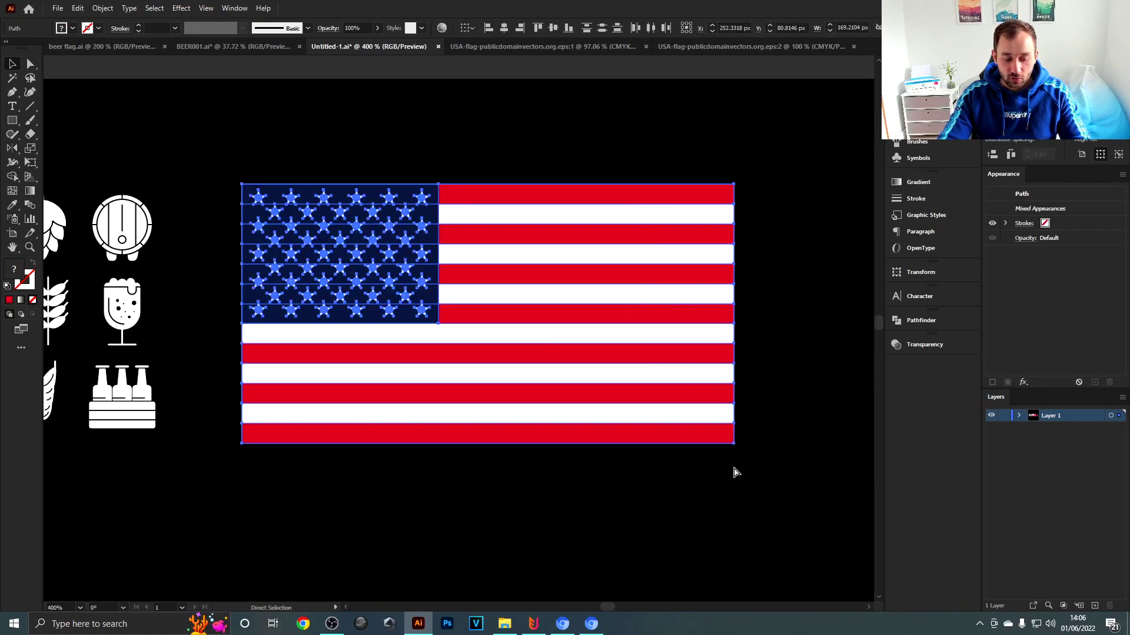
key(v)
key(ctrl+g)
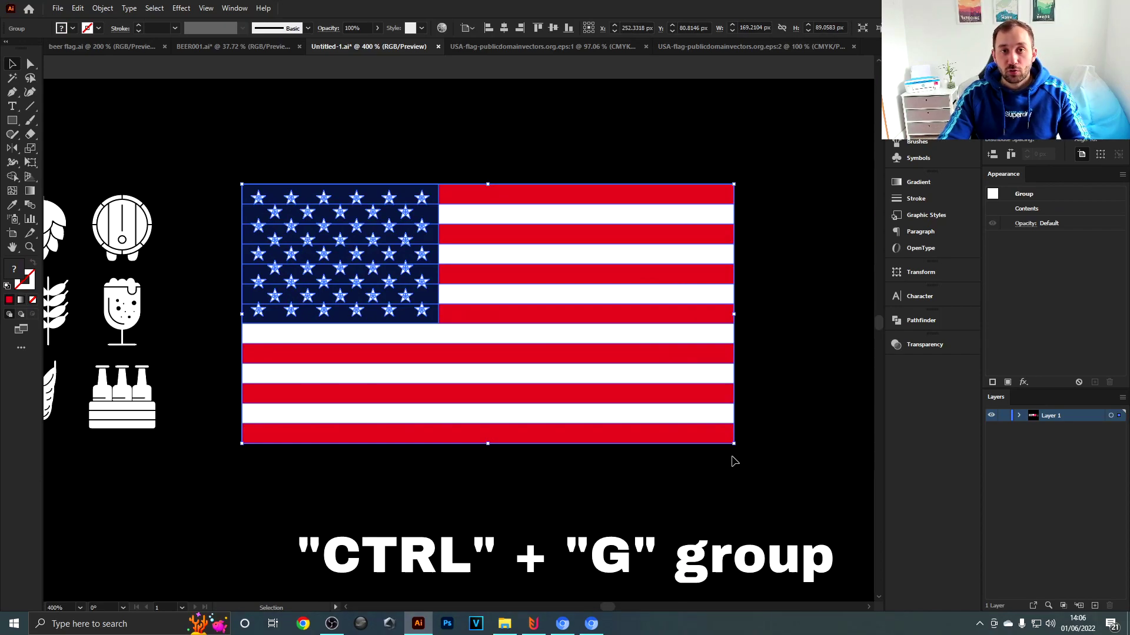
Send the flag group behind all other objects and move it below the level of the icons and colour samples
drag(670, 335, 748, 379)
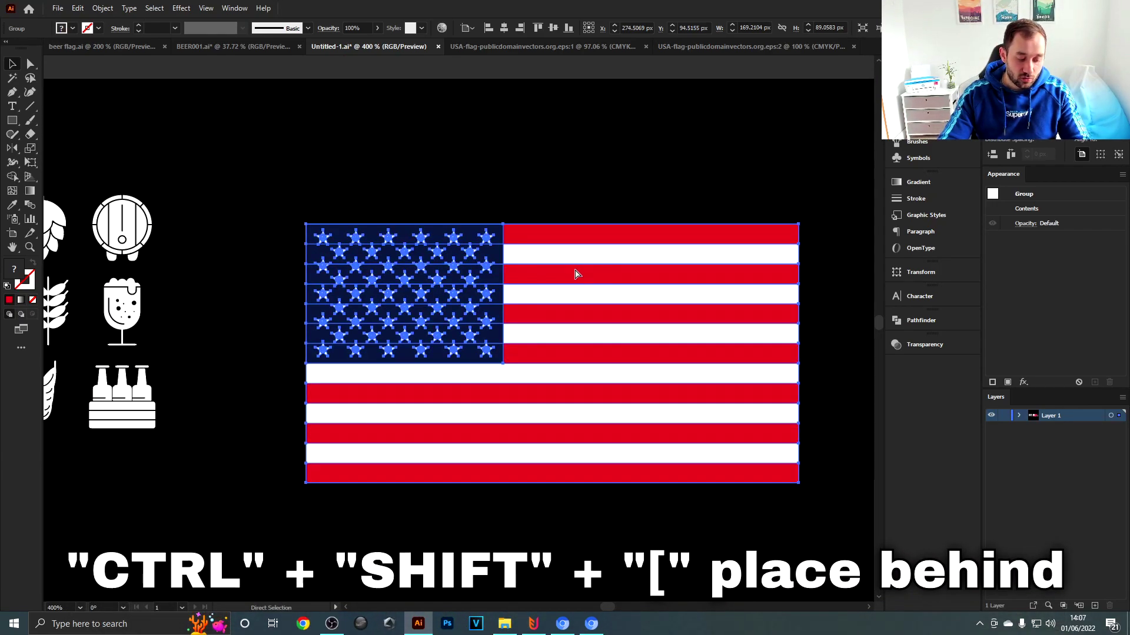
key(ctrl+shift+bracketleft)
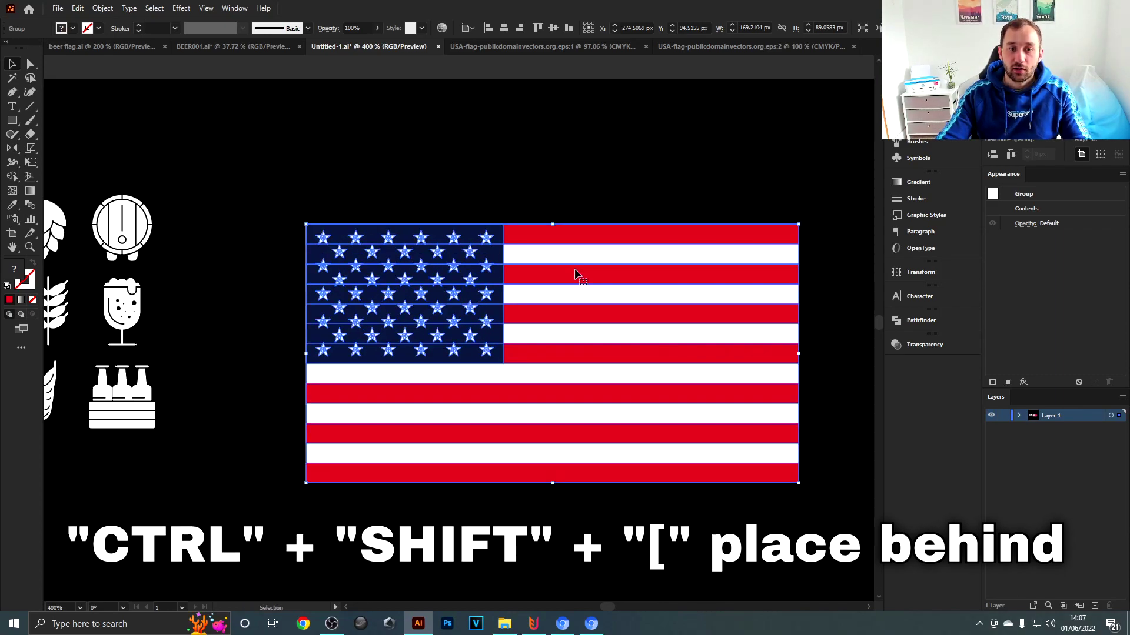
drag(576, 274, 614, 295)
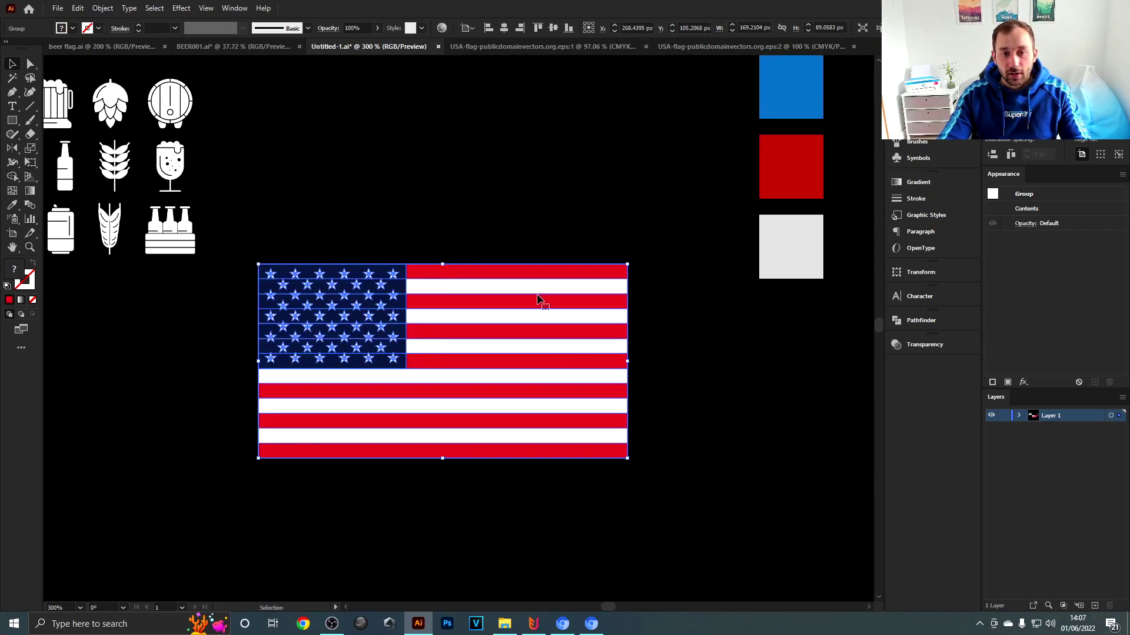
click(537, 246)
Rotate the flag group 270° so that its stripes run vertically
scroll(493, 289, up, 1)
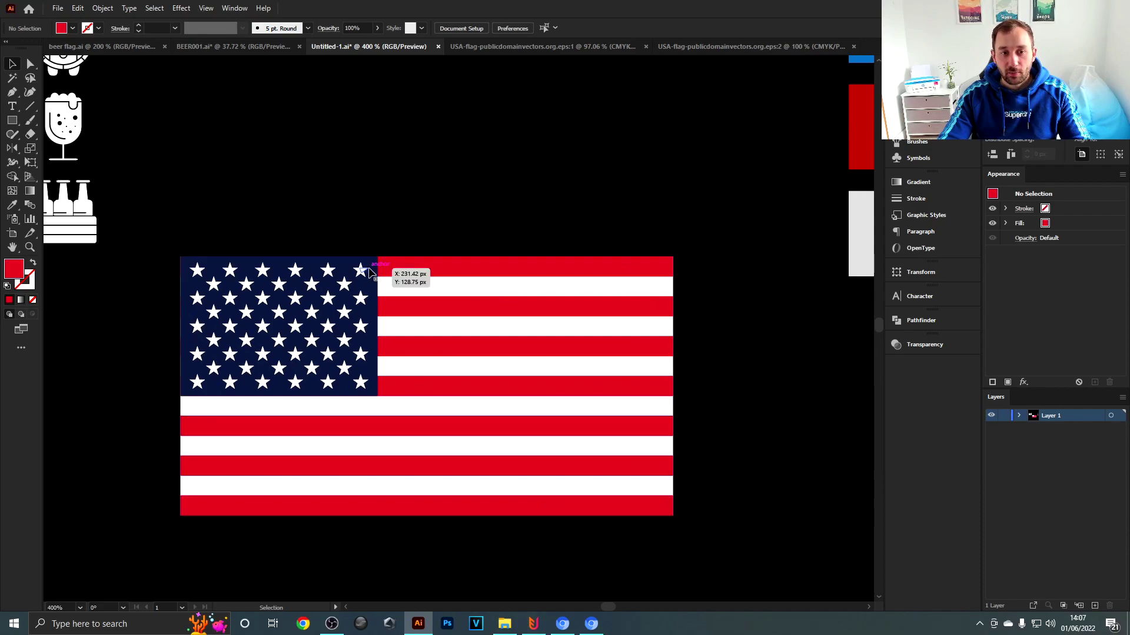
scroll(613, 273, down, 2)
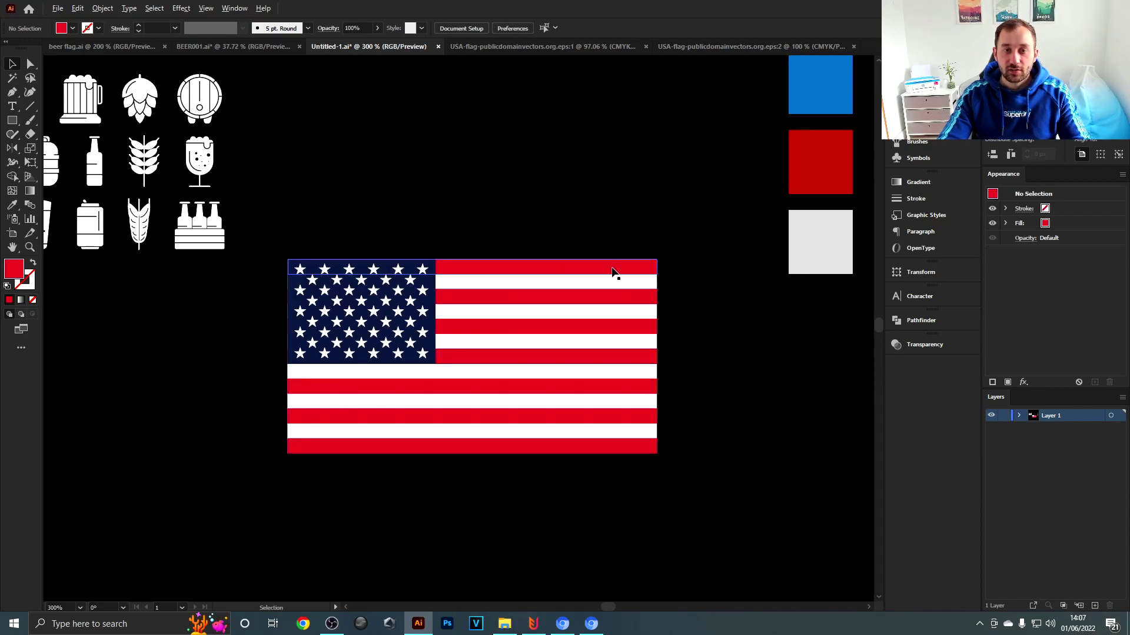
click(608, 290)
drag(668, 353, 634, 303)
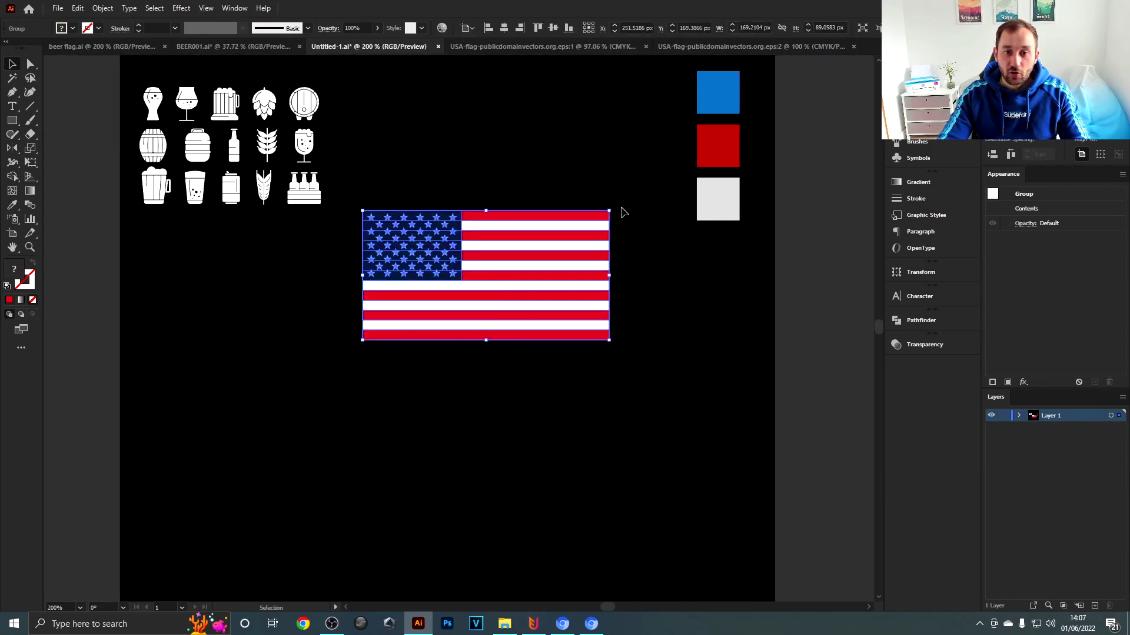
drag(616, 207, 536, 414)
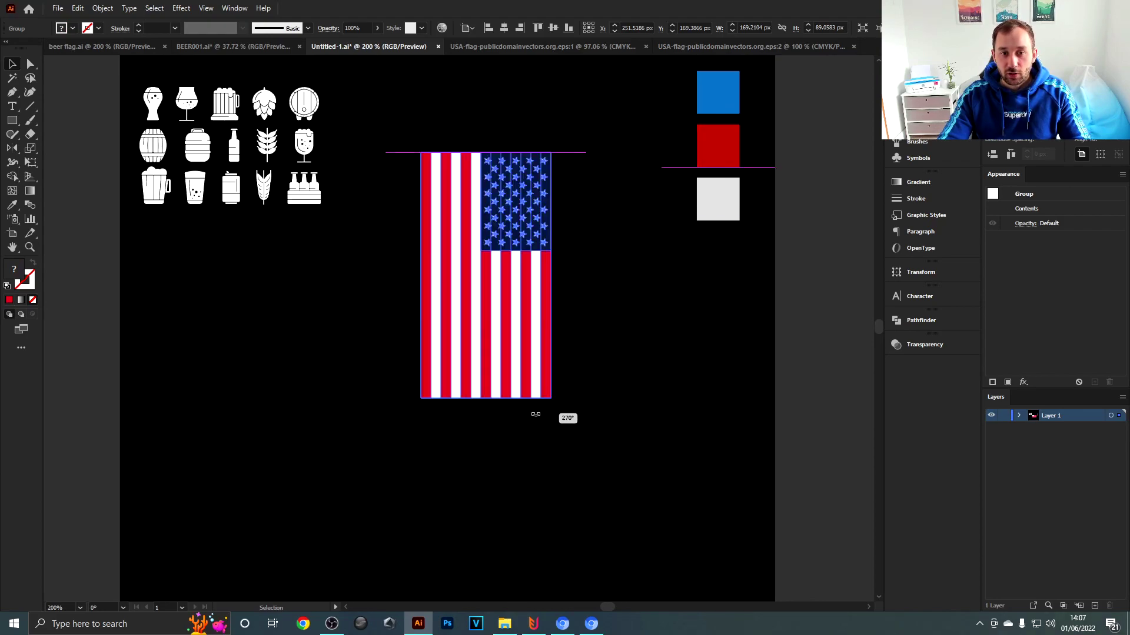
click(622, 325)
Reflect the upright flag horizontally with the Reflect tool so the star field sits in its upper-left corner
drag(624, 230, 603, 293)
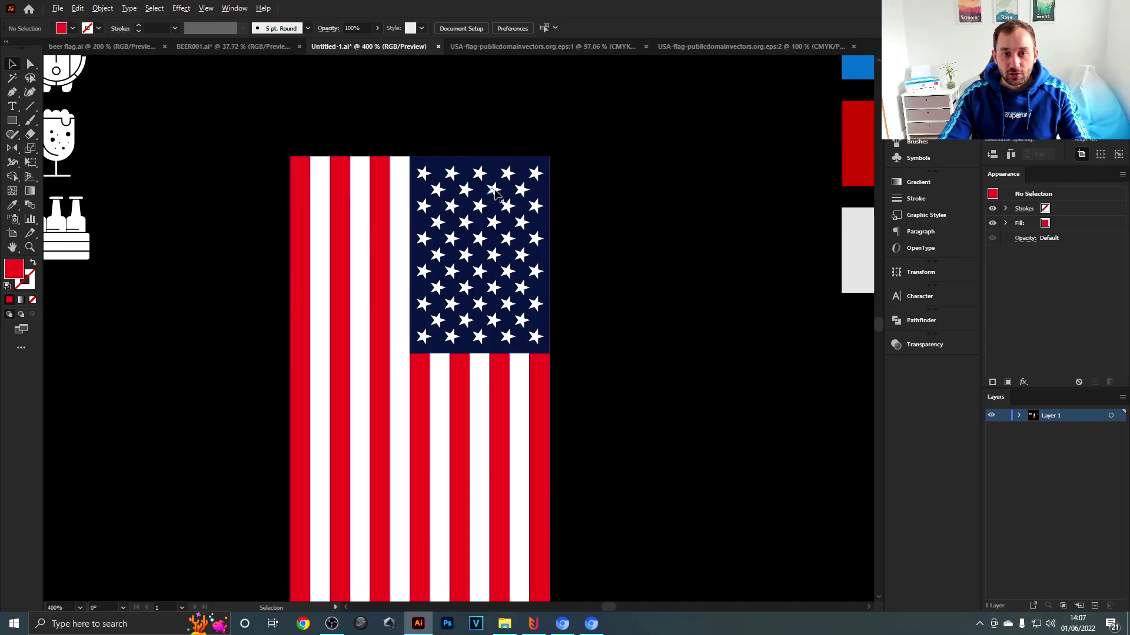
scroll(494, 192, up, 1)
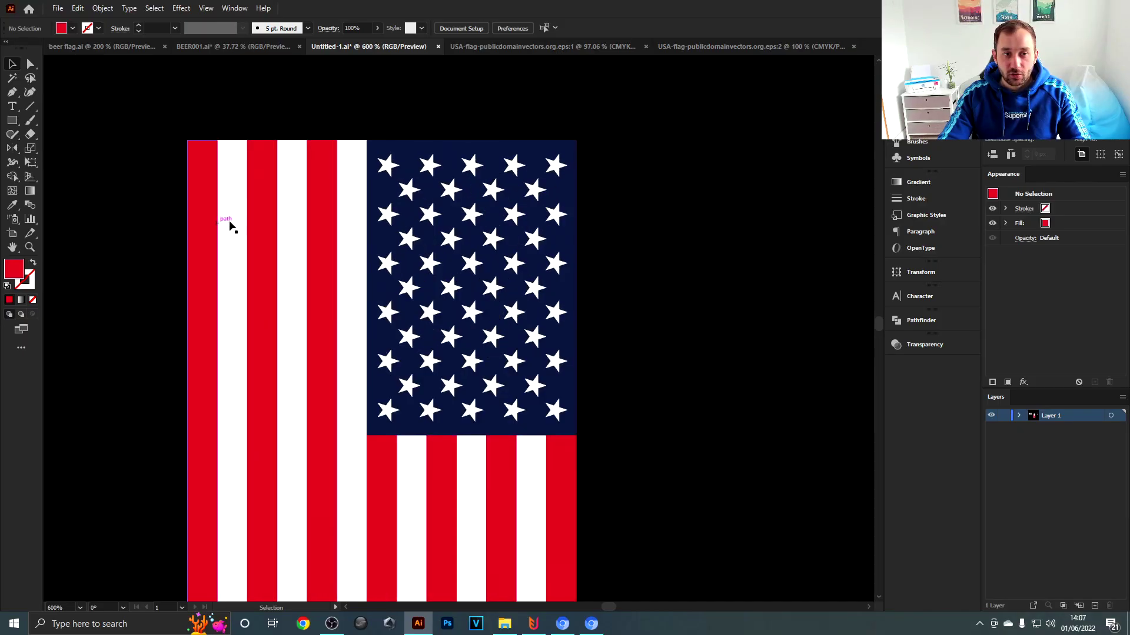
scroll(484, 228, down, 2)
click(504, 235)
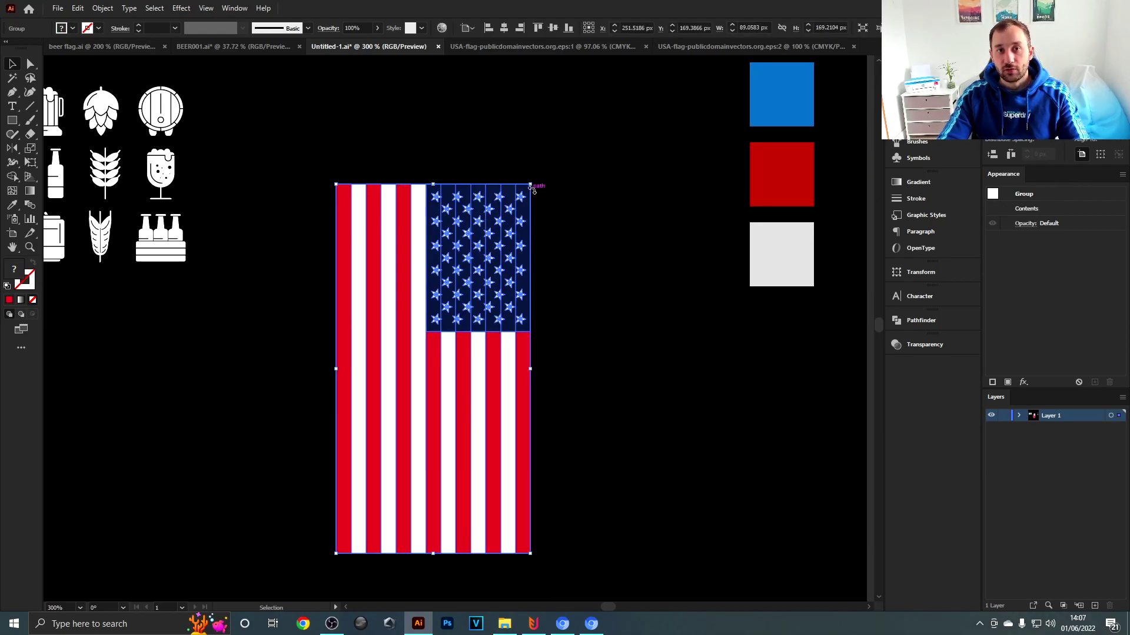
key(o)
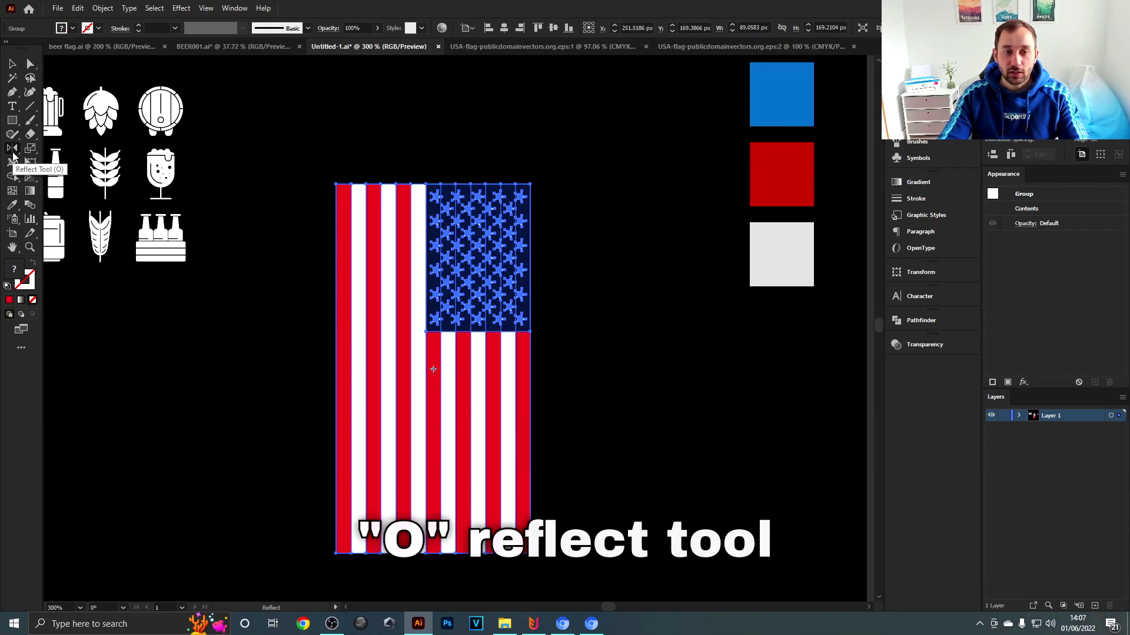
drag(645, 232, 330, 161)
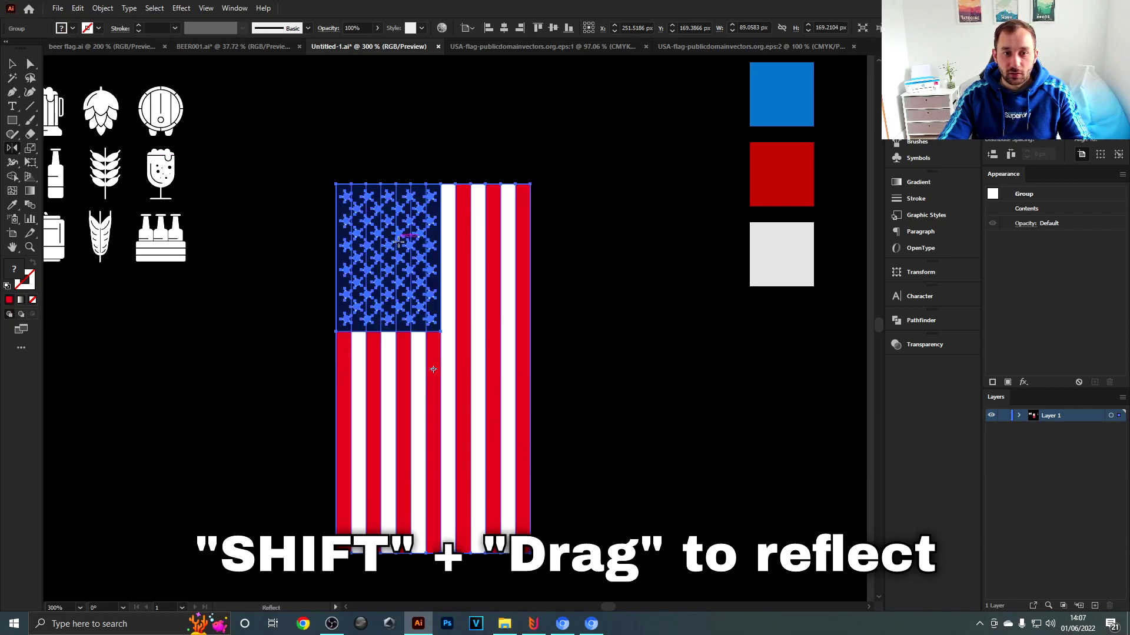
scroll(387, 253, up, 3)
key(ctrl+minus)
key(ctrl+minus)
key(ctrl+minus)
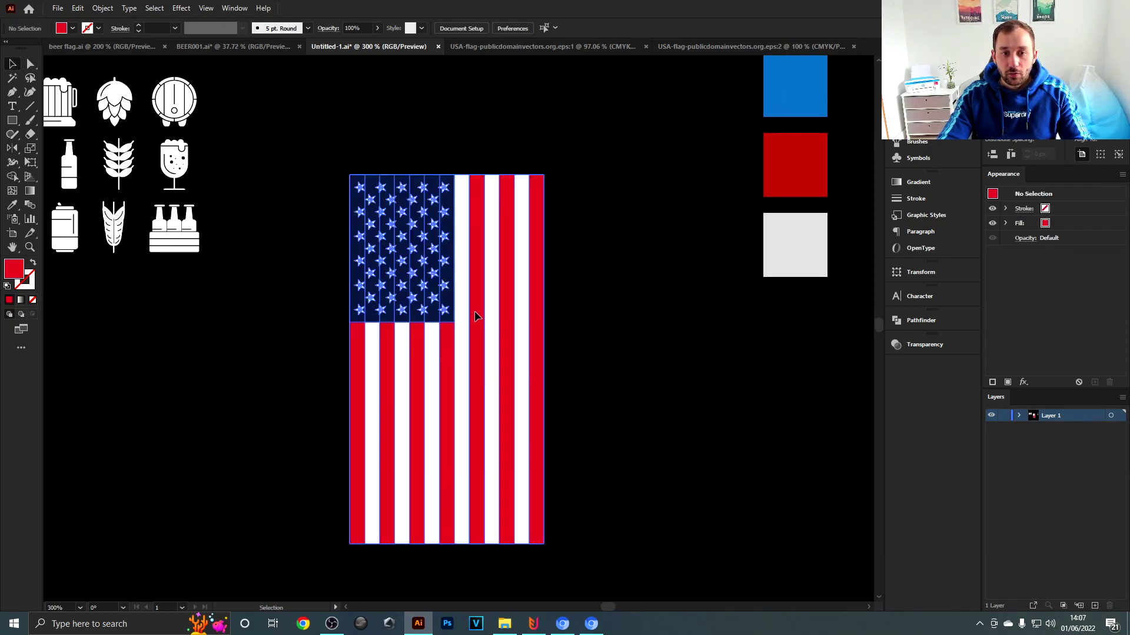
Lower the flag group's opacity to 50% and lock it so that it serves as a tracing guide
key(v)
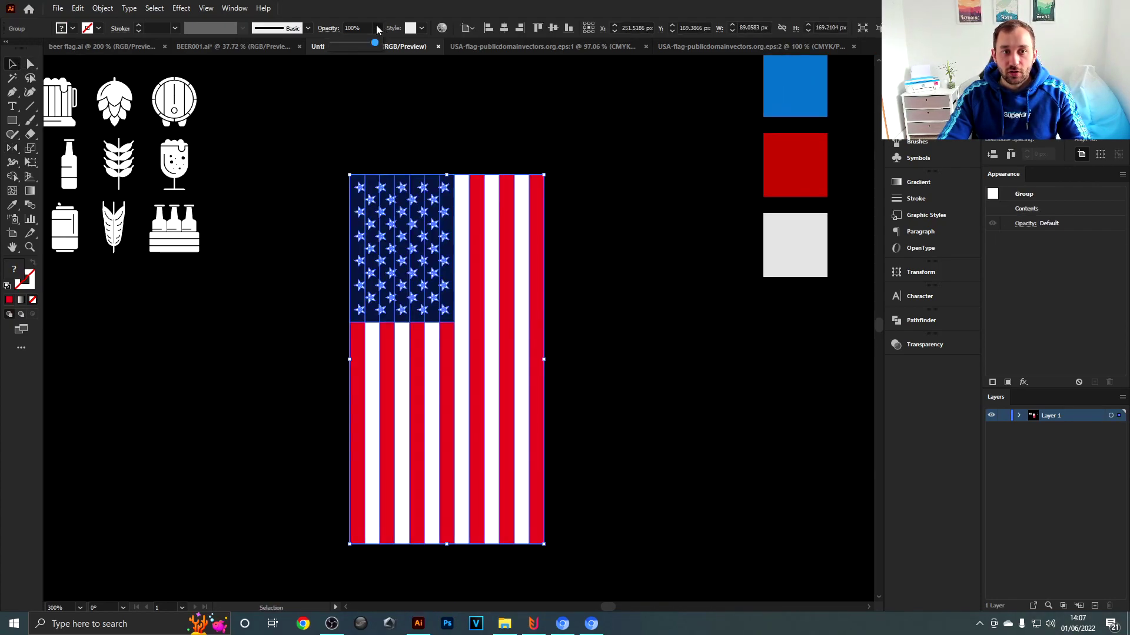
drag(363, 45, 354, 44)
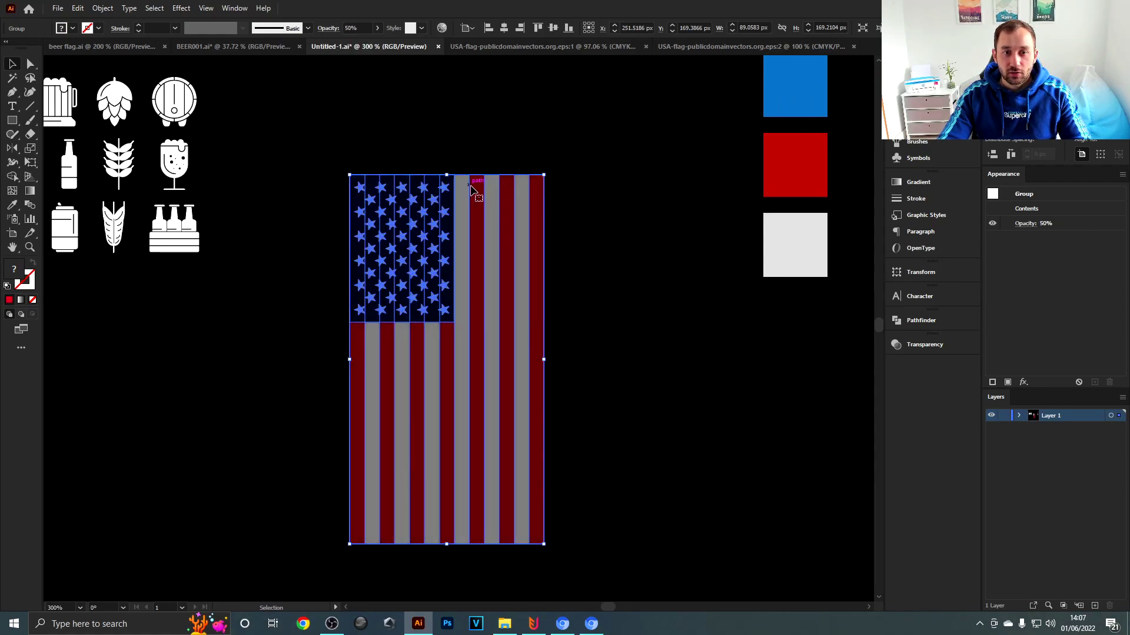
key(ctrl+2)
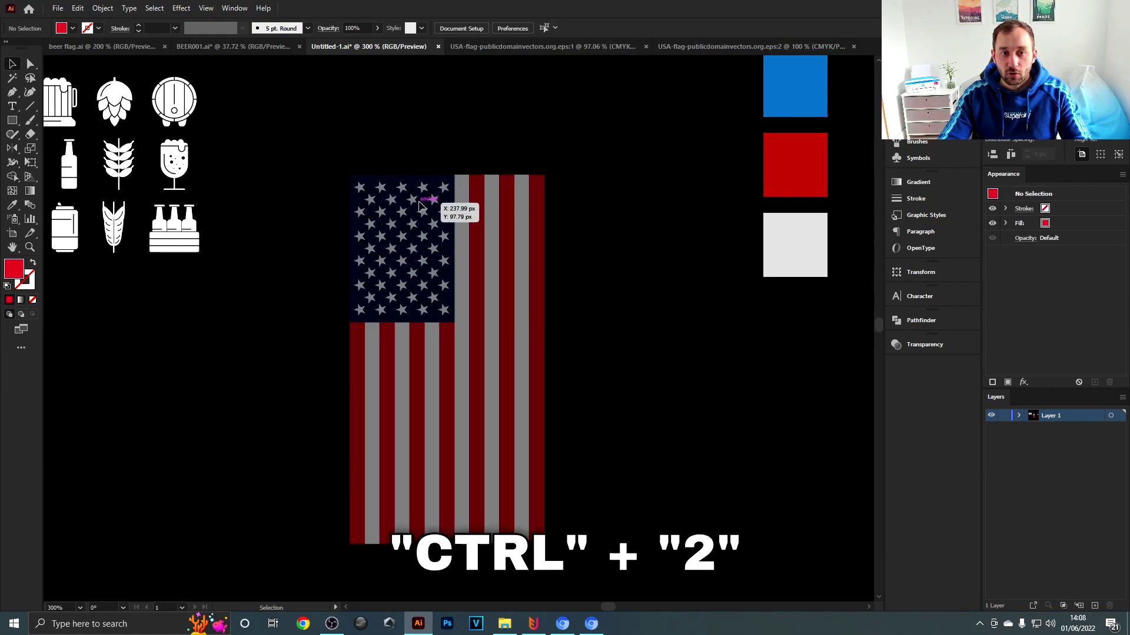
drag(333, 173, 565, 419)
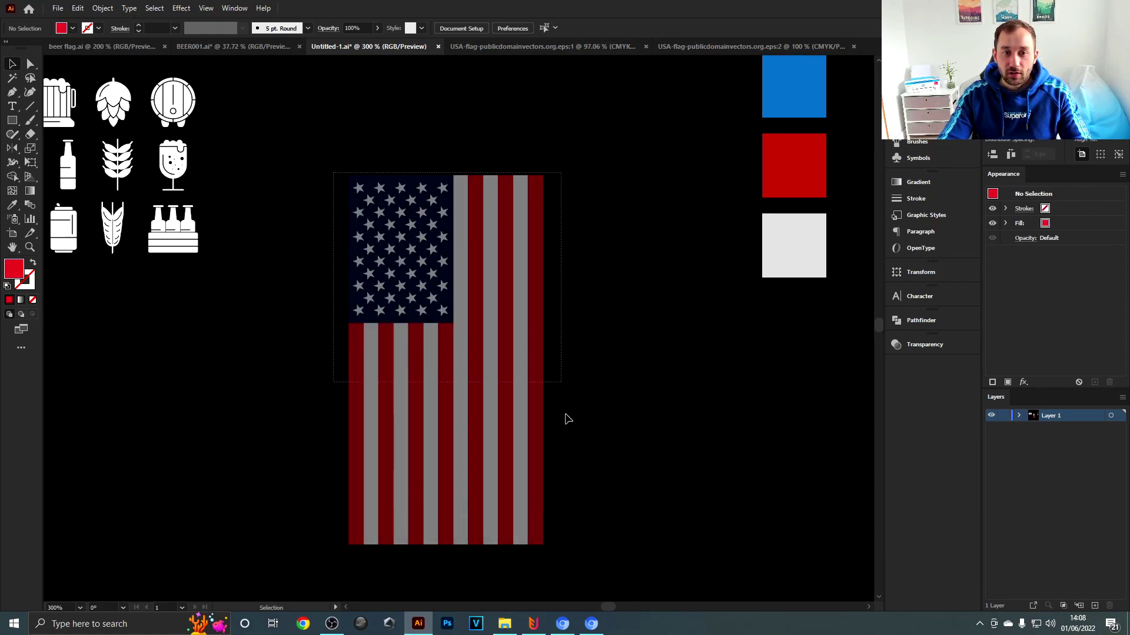
drag(354, 170, 377, 222)
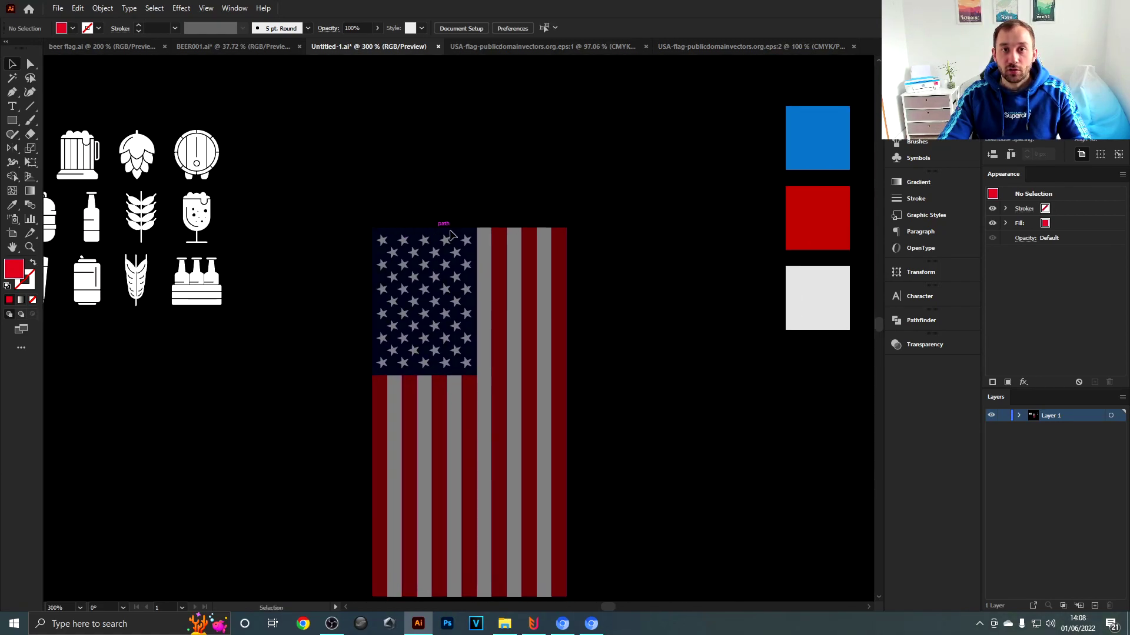
Move the tapered beer mug from the icon set's lowest row to the flag's upper-right corner and scale it down
scroll(115, 155, up, 2)
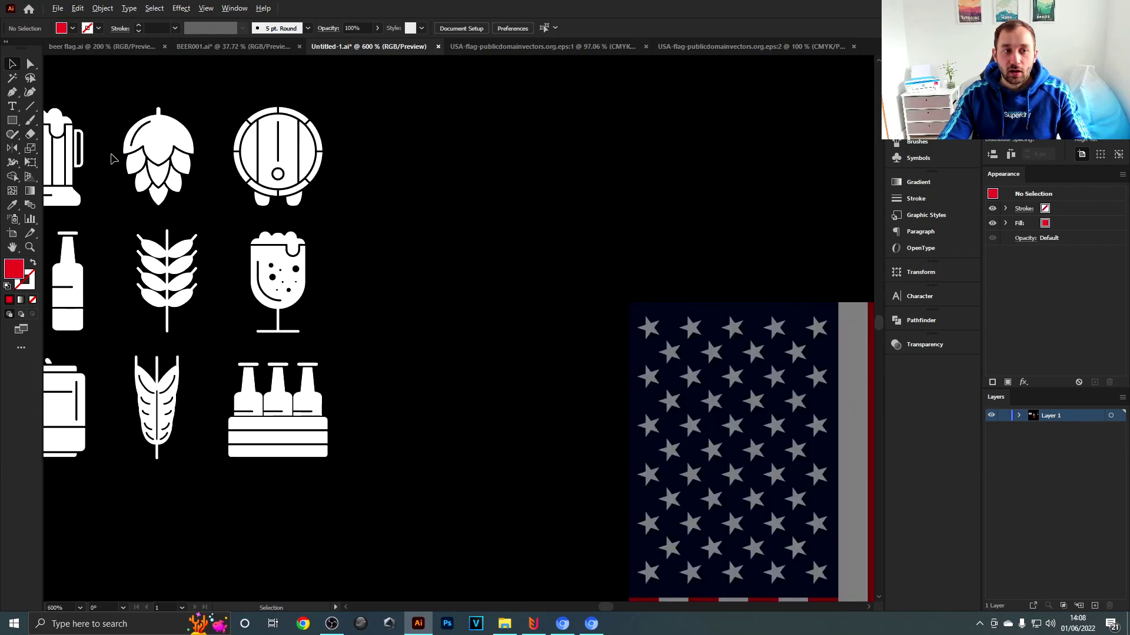
drag(115, 156, 511, 183)
click(249, 406)
scroll(249, 407, down, 1)
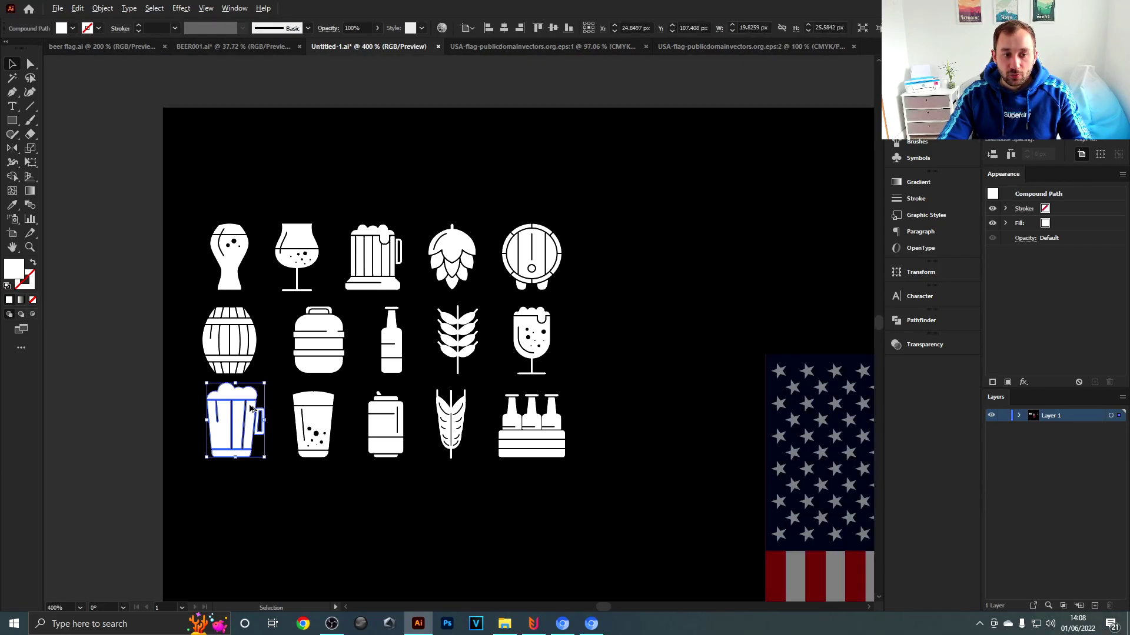
drag(349, 434, 291, 440)
drag(172, 420, 803, 308)
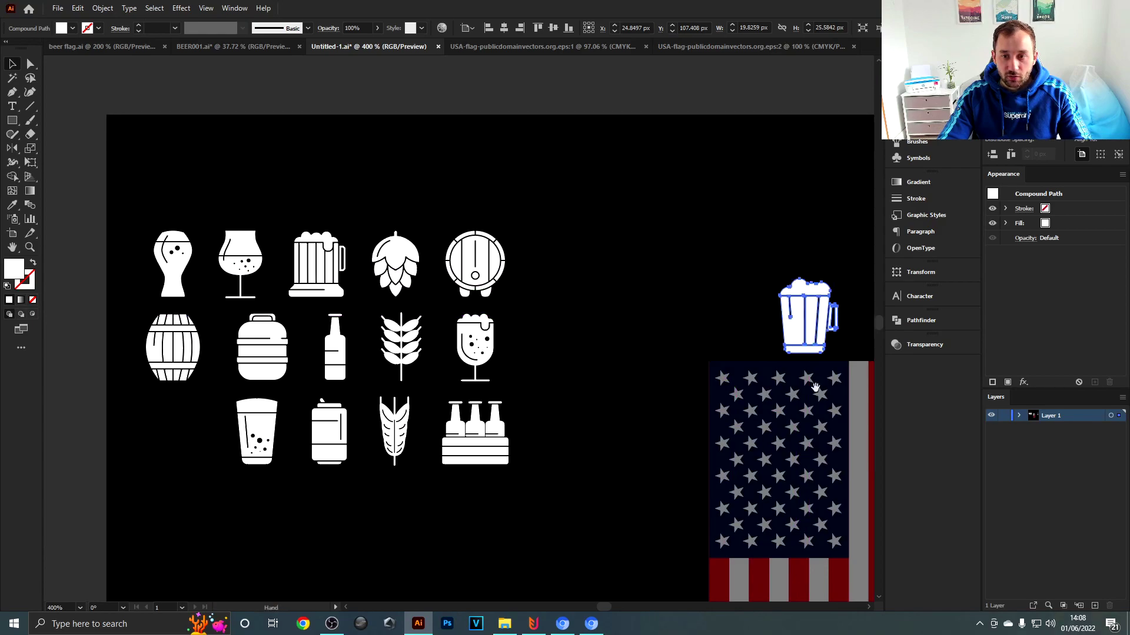
drag(813, 385, 285, 337)
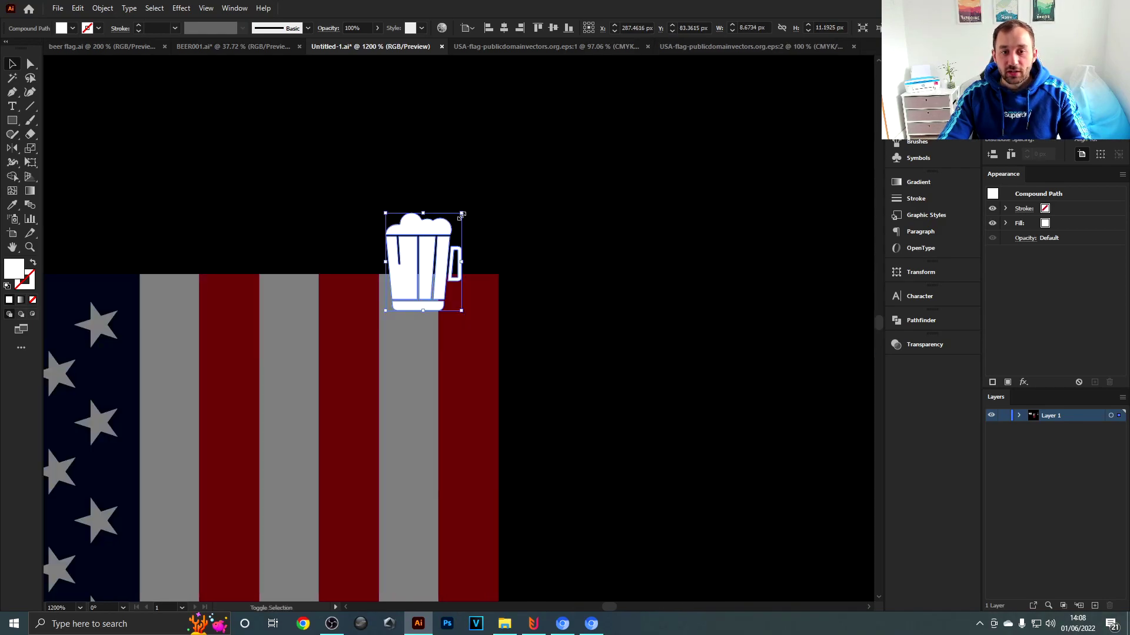
Try the mug at about 4.9 px wide inside the top of the outermost red stripe
mouse_move(463, 215)
mouse_down()
mouse_move(489, 174)
mouse_move(472, 200)
mouse_up()
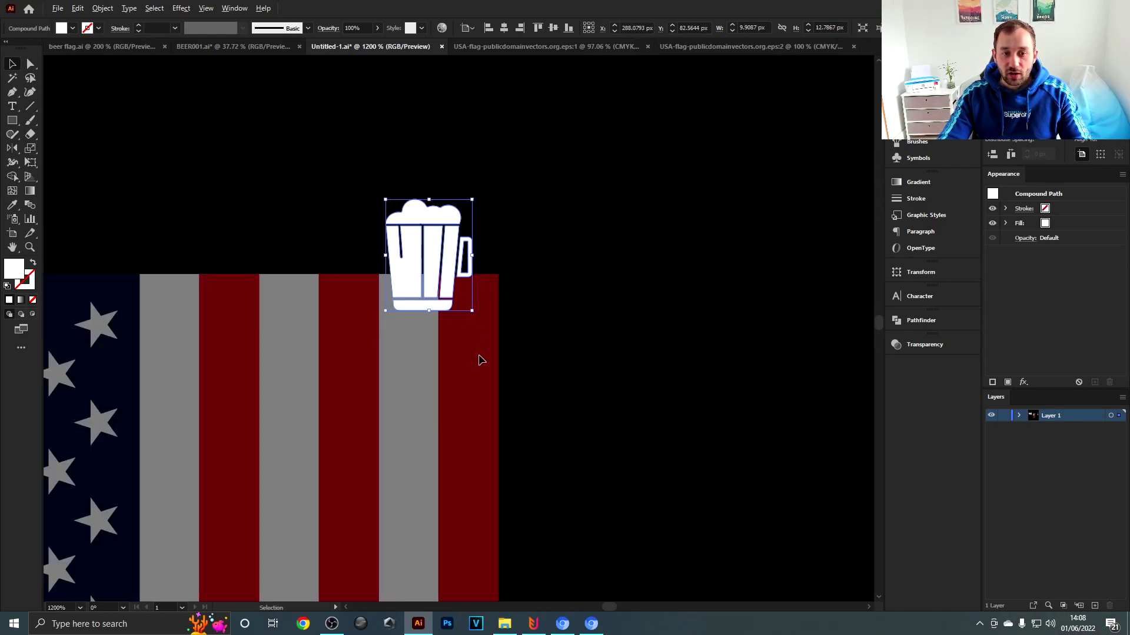
key(ctrl+equal)
scroll(499, 250, down, 5)
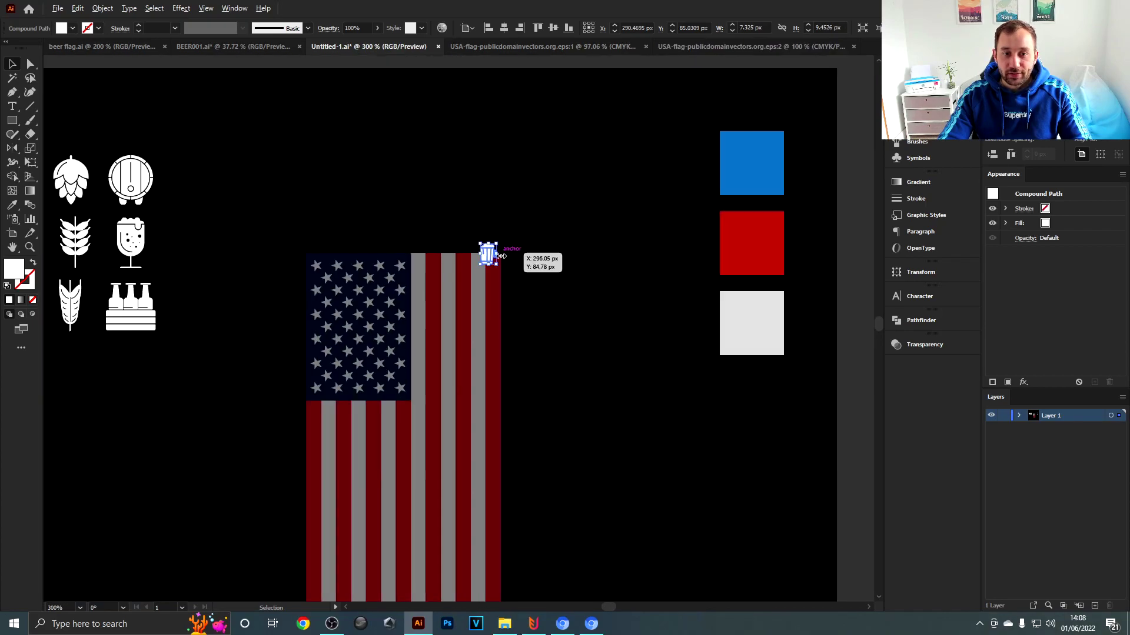
scroll(499, 259, up, 6)
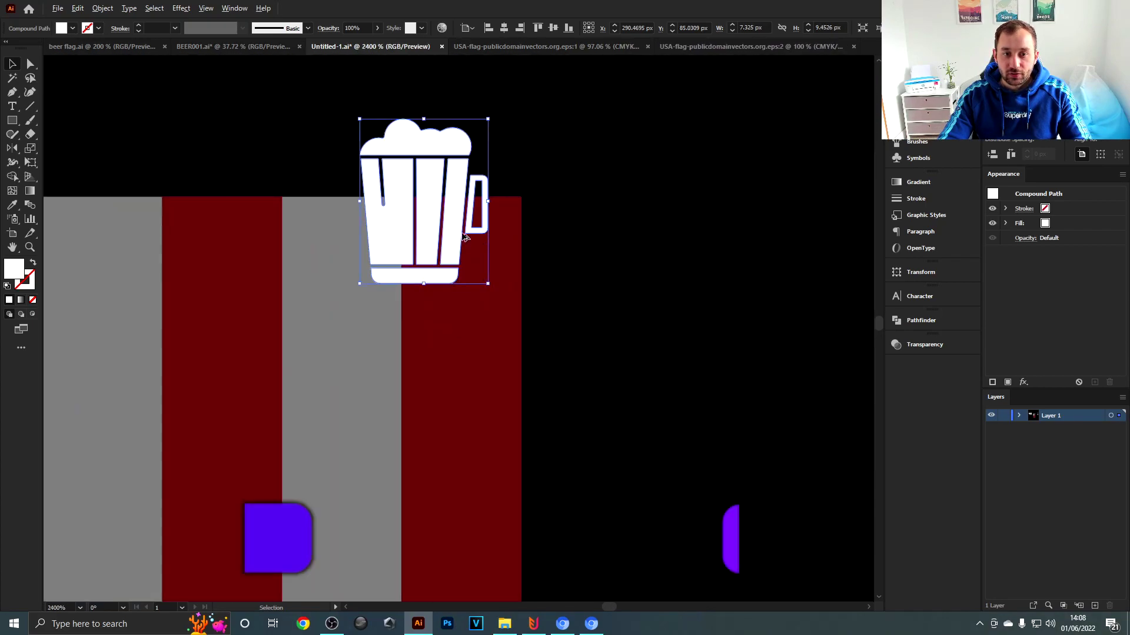
drag(450, 220, 489, 245)
drag(525, 141, 509, 167)
drag(488, 205, 483, 243)
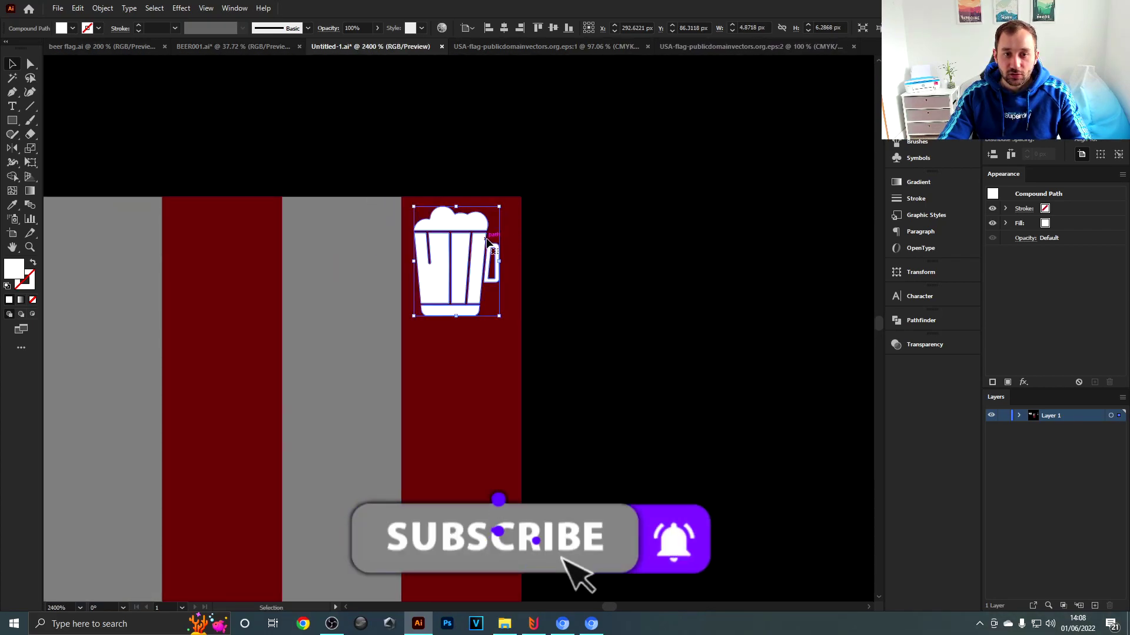
scroll(495, 244, down, 4)
scroll(479, 254, up, 3)
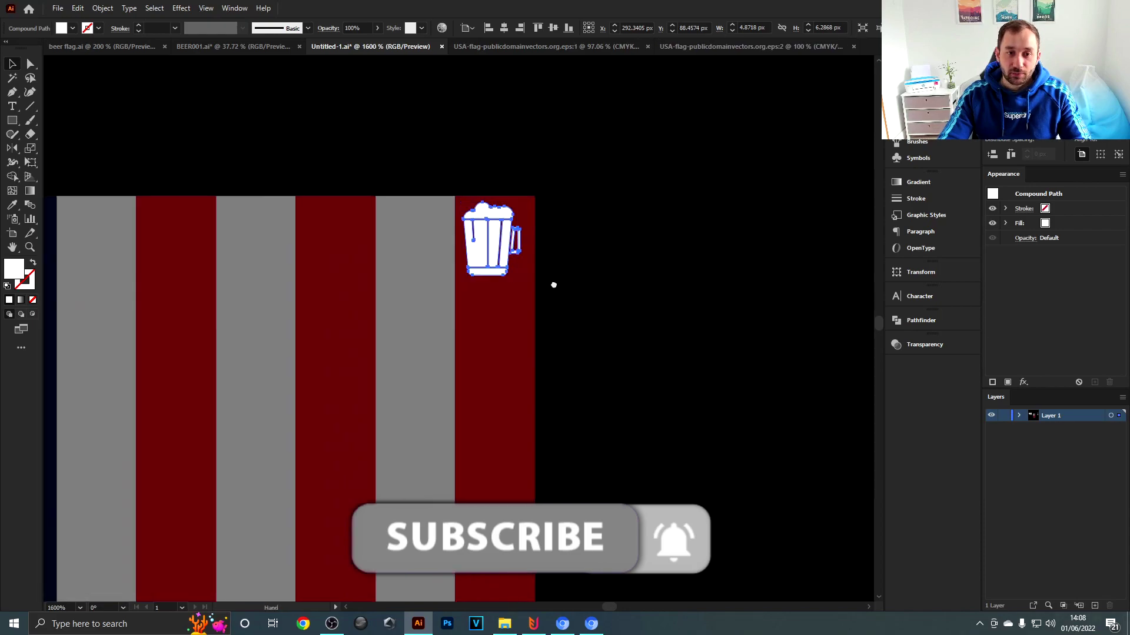
drag(555, 285, 649, 268)
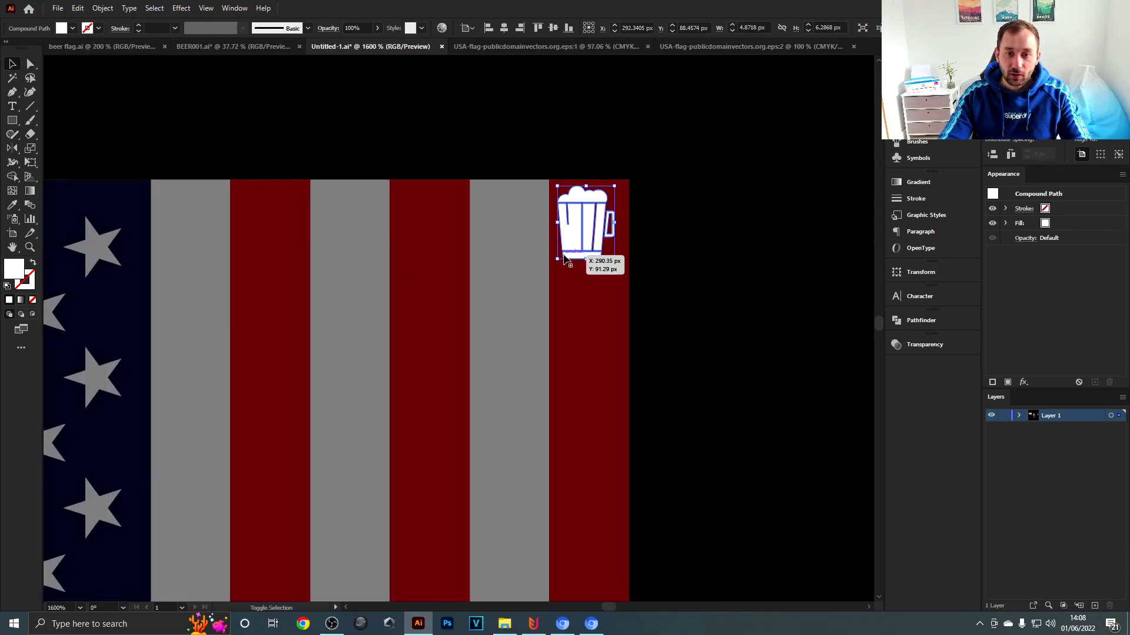
Enlarge the mug to about 10.4 px wide across the two outermost stripes at the flag's upper-right corner
drag(558, 263, 545, 241)
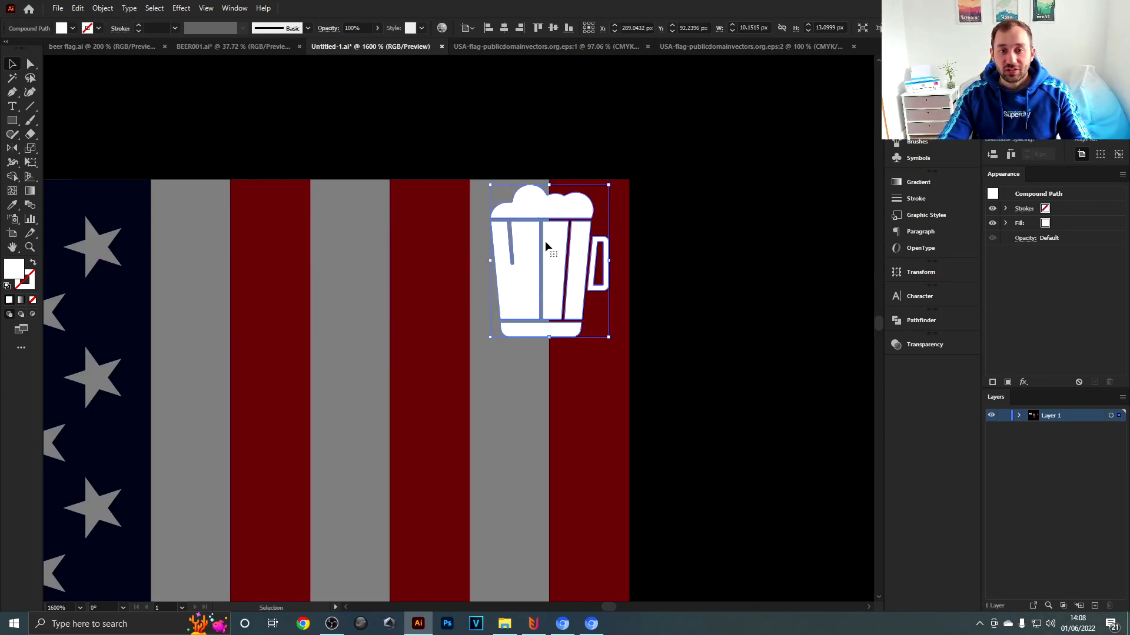
scroll(545, 237, down, 3)
click(612, 233)
scroll(578, 246, down, 1)
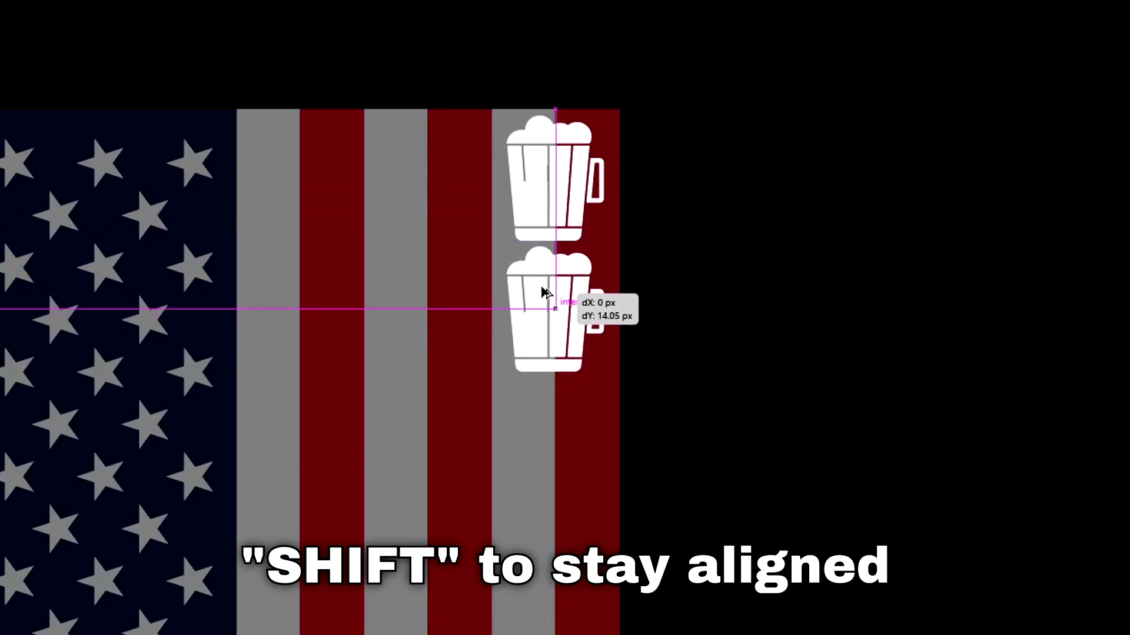
Copy the mug straight down with a small gap and repeat the copy until a column of 11 mugs runs down the flag
drag(544, 292, 545, 276)
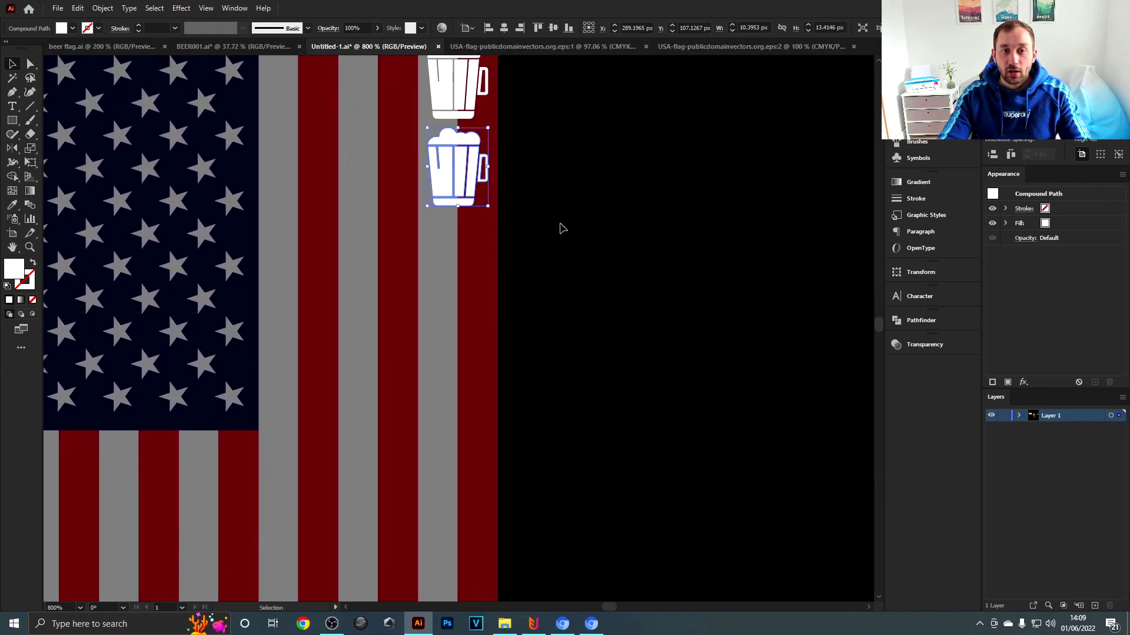
scroll(559, 226, down, 1)
scroll(571, 207, down, 2)
key(ctrl+d)
key(ctrl+d)
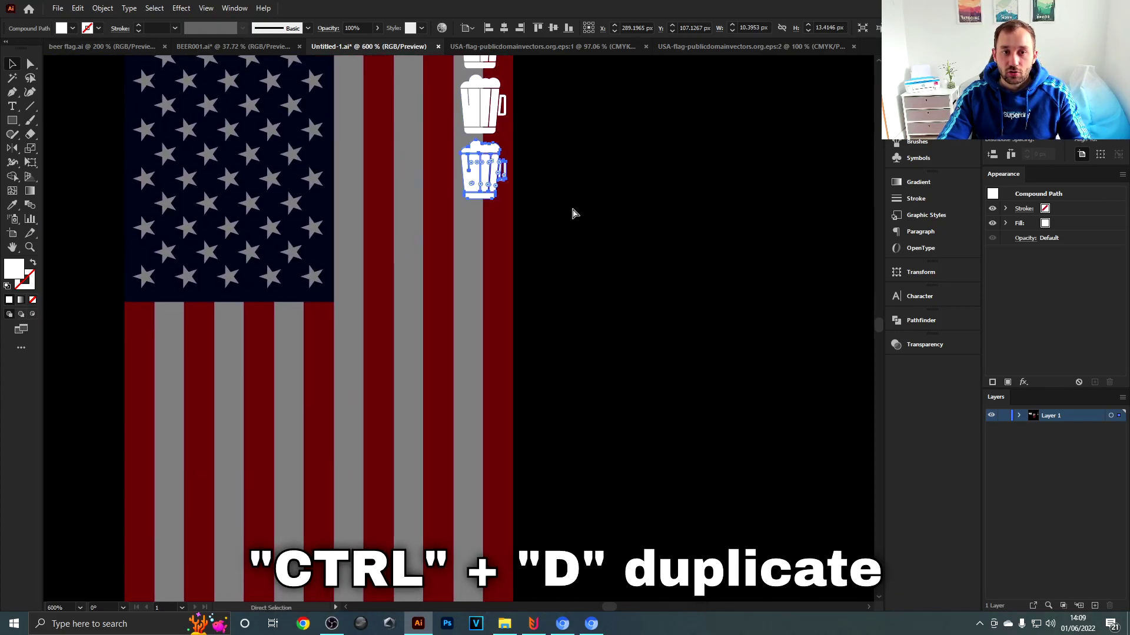
key(ctrl+d)
key(ctrl+d)
key(ctrl+d)
key(ctrl+d)
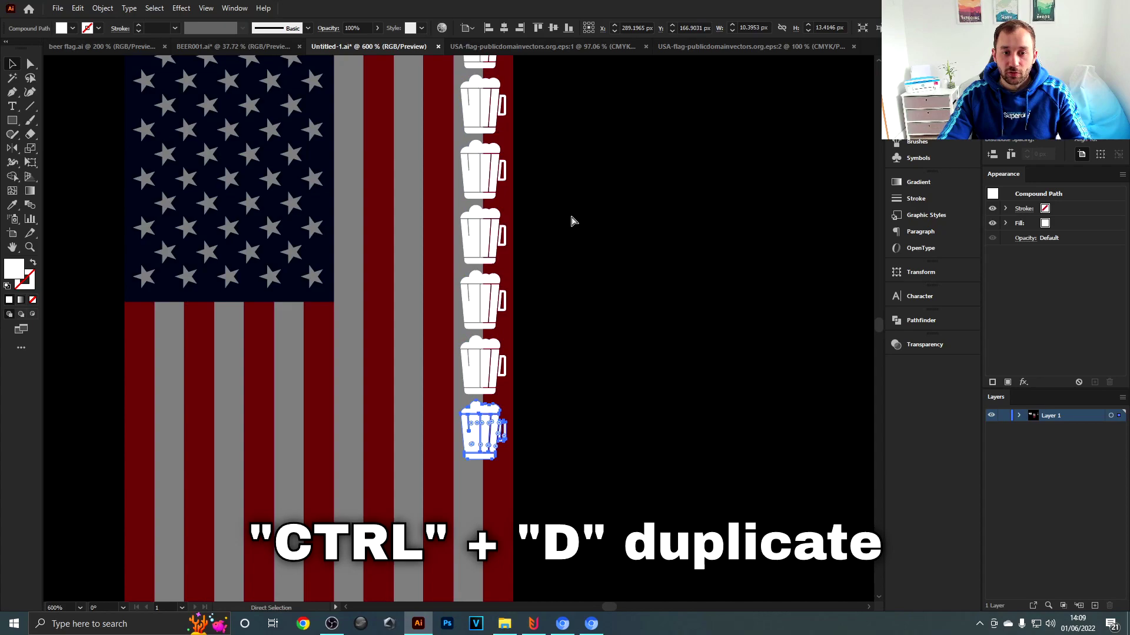
scroll(565, 200, down, 3)
key(ctrl+d)
key(ctrl+d)
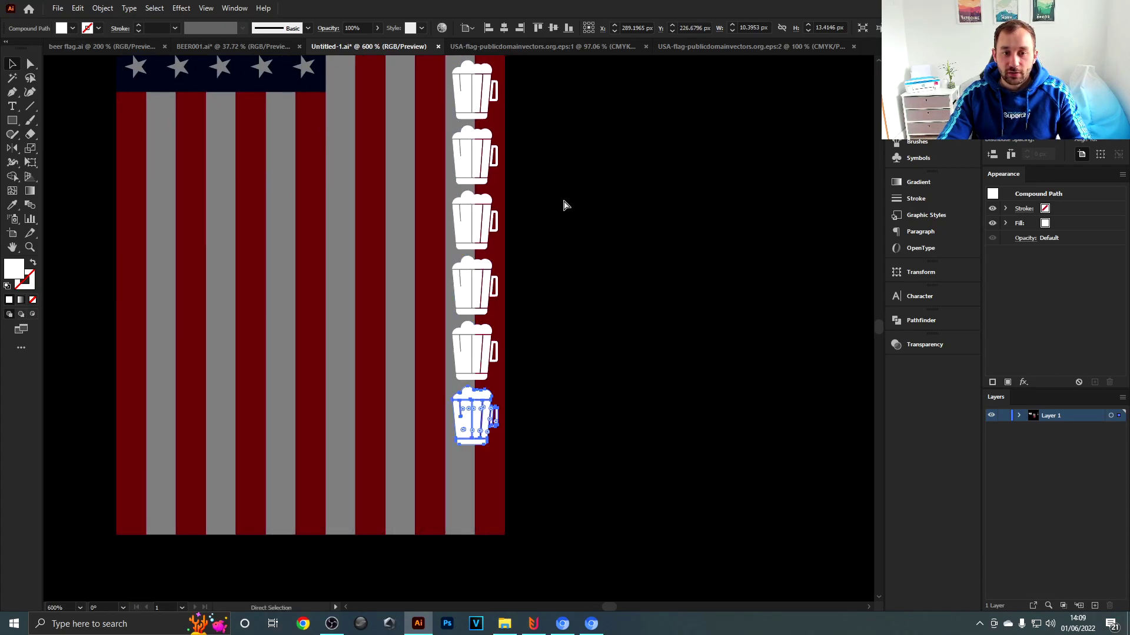
key(ctrl+d)
scroll(565, 209, down, 2)
Select all the mugs in the column and stretch them to reach the flag's upper and lower edges
drag(568, 215, 549, 289)
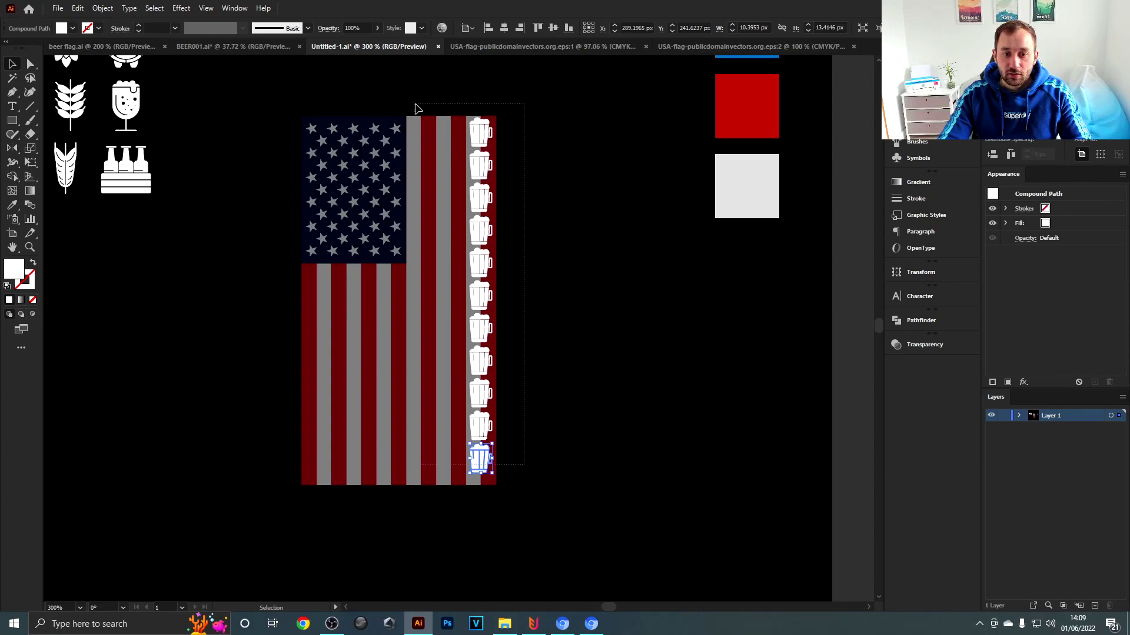
drag(415, 106, 416, 106)
scroll(487, 491, up, 4)
drag(464, 419, 472, 463)
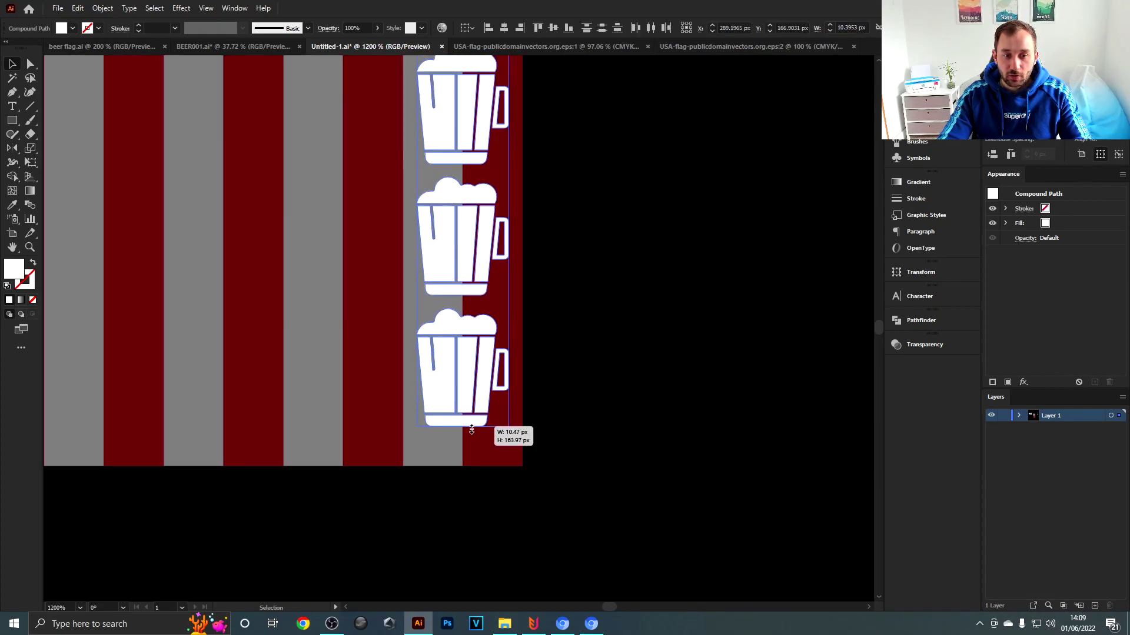
scroll(472, 462, down, 2)
drag(514, 77, 507, 471)
scroll(465, 218, up, 5)
drag(466, 222, 471, 217)
scroll(465, 219, down, 7)
drag(547, 346, 551, 290)
scroll(484, 435, up, 1)
scroll(484, 436, down, 1)
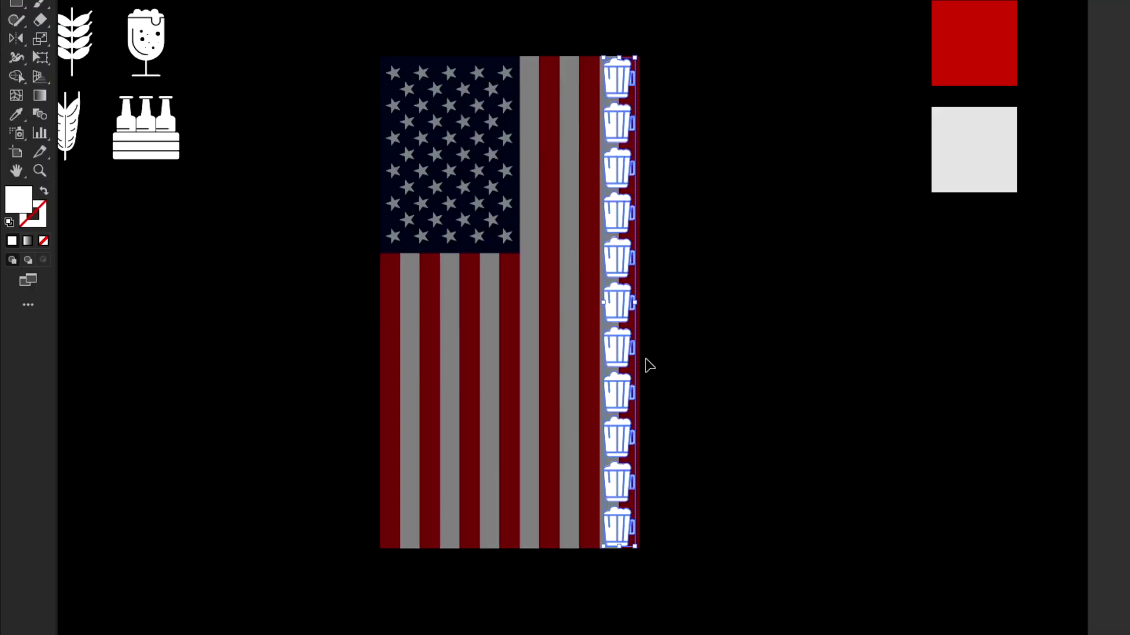
Group the mugs of the column, test that they move as one object, and undo the test move
key(ctrl+g)
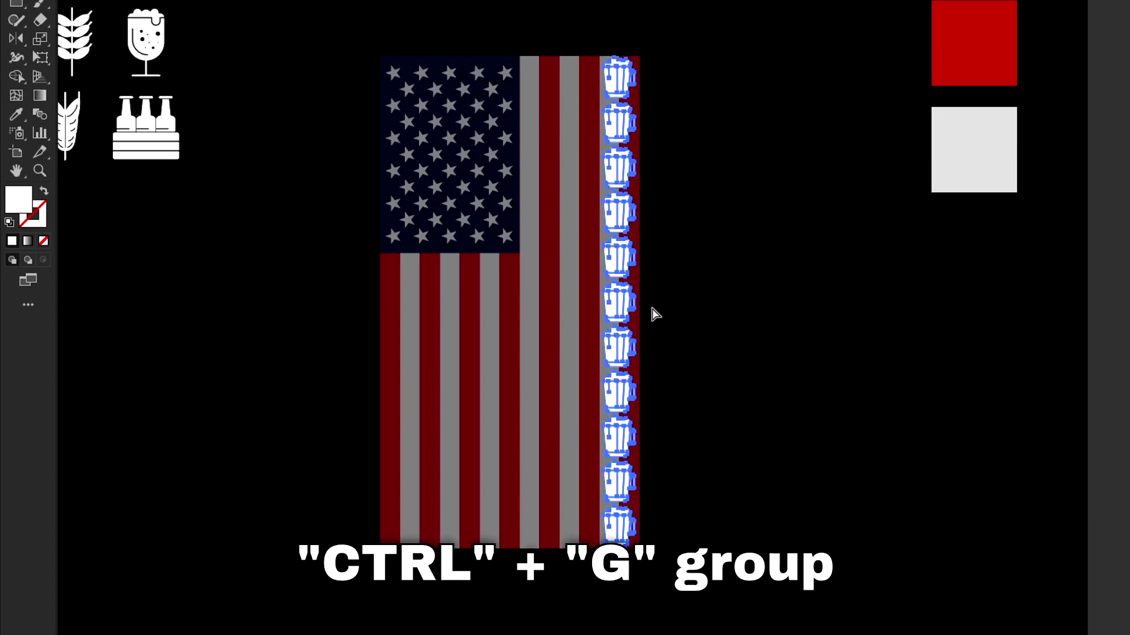
drag(615, 279, 708, 268)
key(ctrl+z)
click(716, 249)
scroll(645, 58, left, 1)
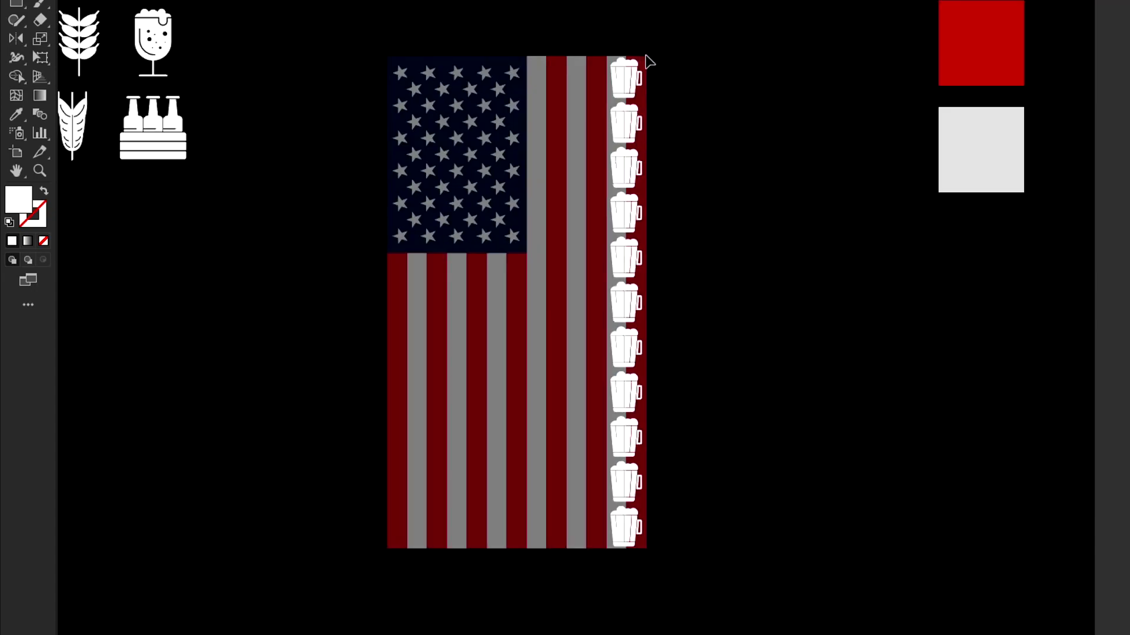
Fill the mug column with the sample red and place a copy 13.7 px to its left, level with the original
click(635, 75)
scroll(610, 101, right, 4)
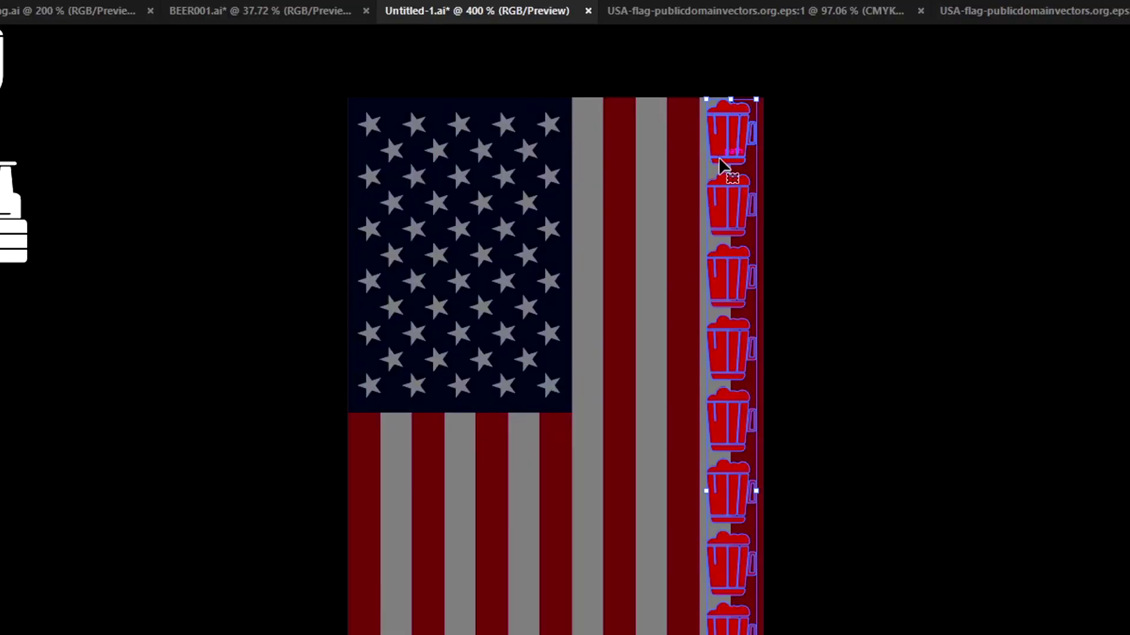
drag(733, 145, 681, 149)
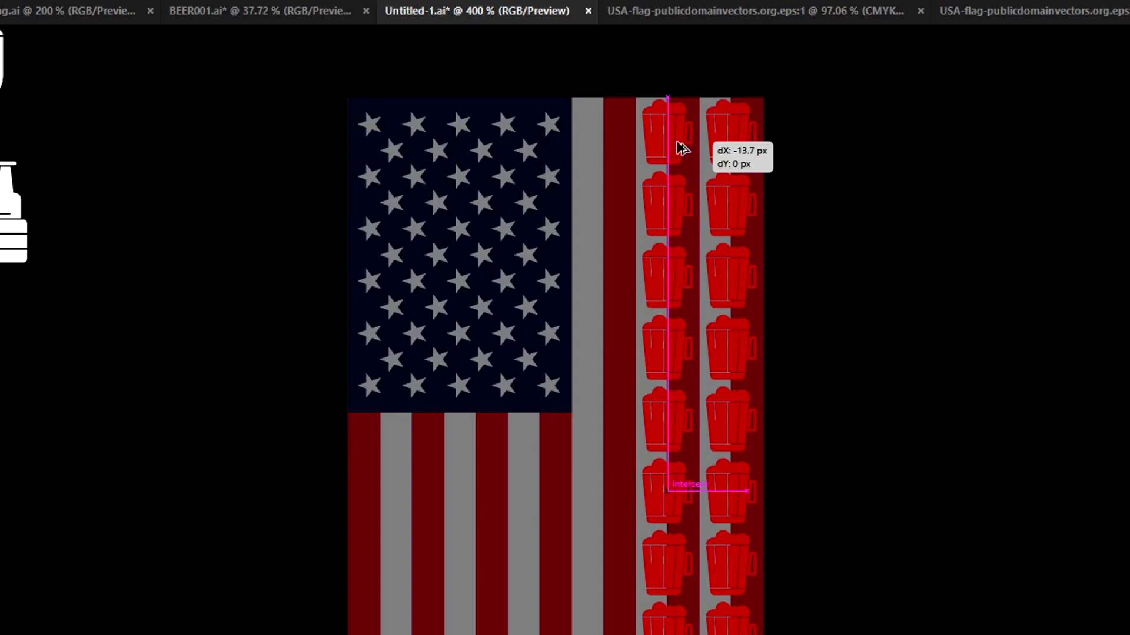
drag(682, 149, 681, 148)
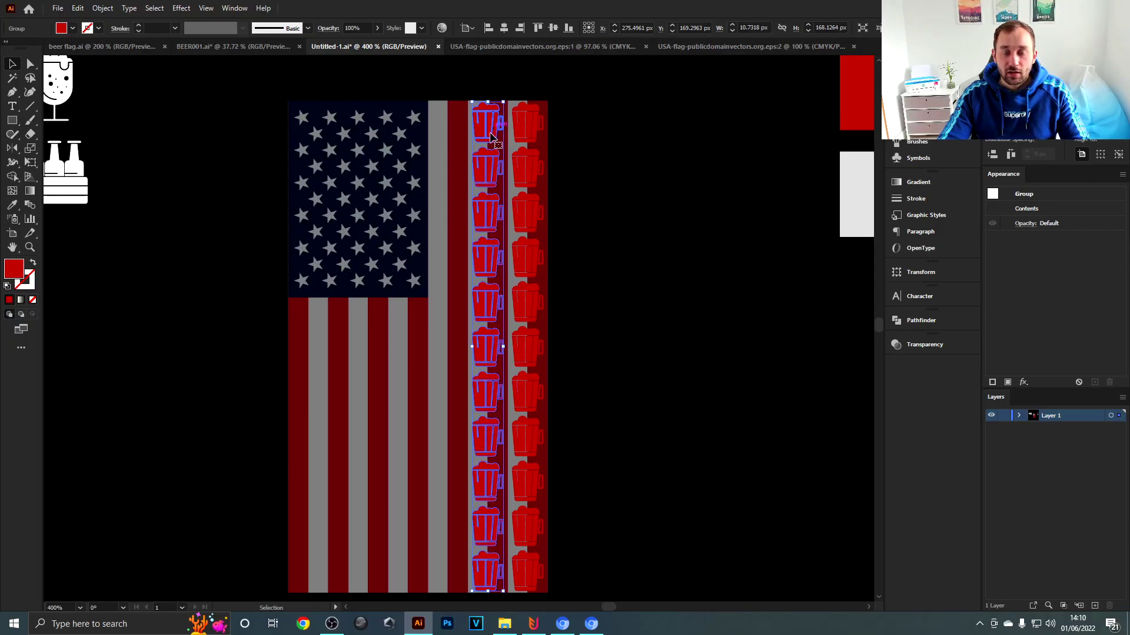
Repeat the column copy five times towards the flag's left edge to make seven evenly spaced mug columns
key(ctrl+d)
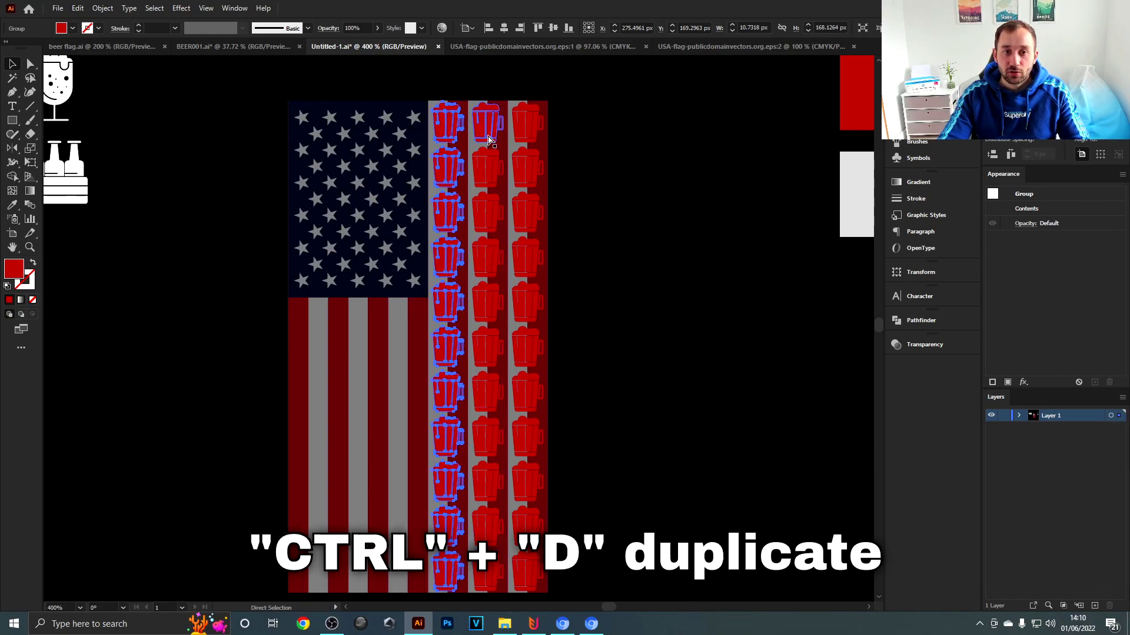
key(ctrl+d)
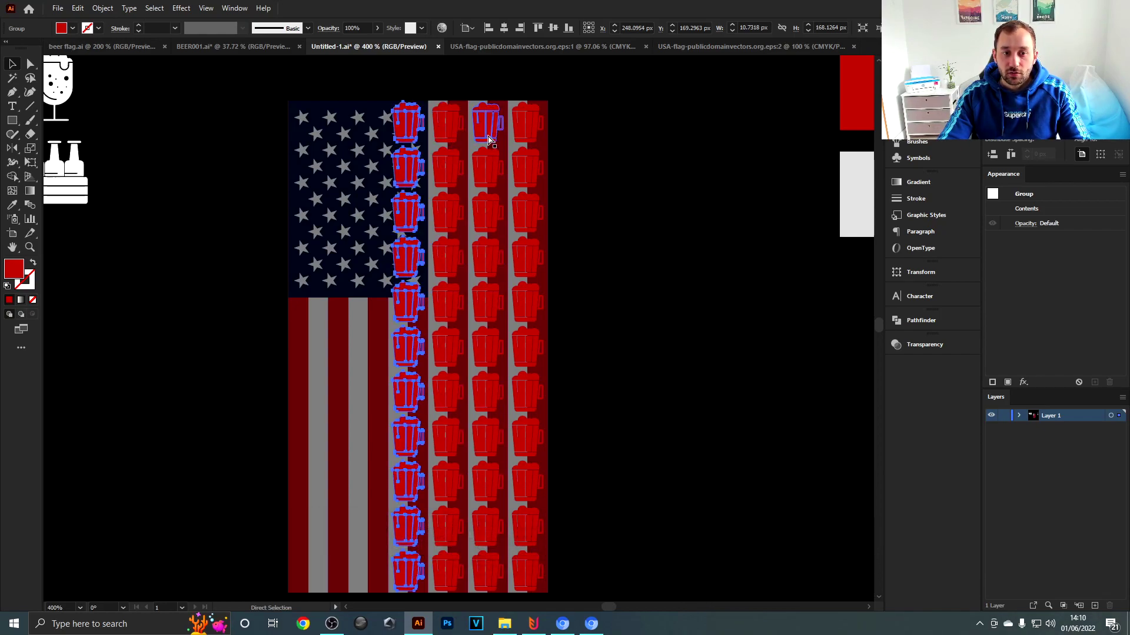
key(ctrl+d)
key(ctrl+d)
key(ctrl+d)
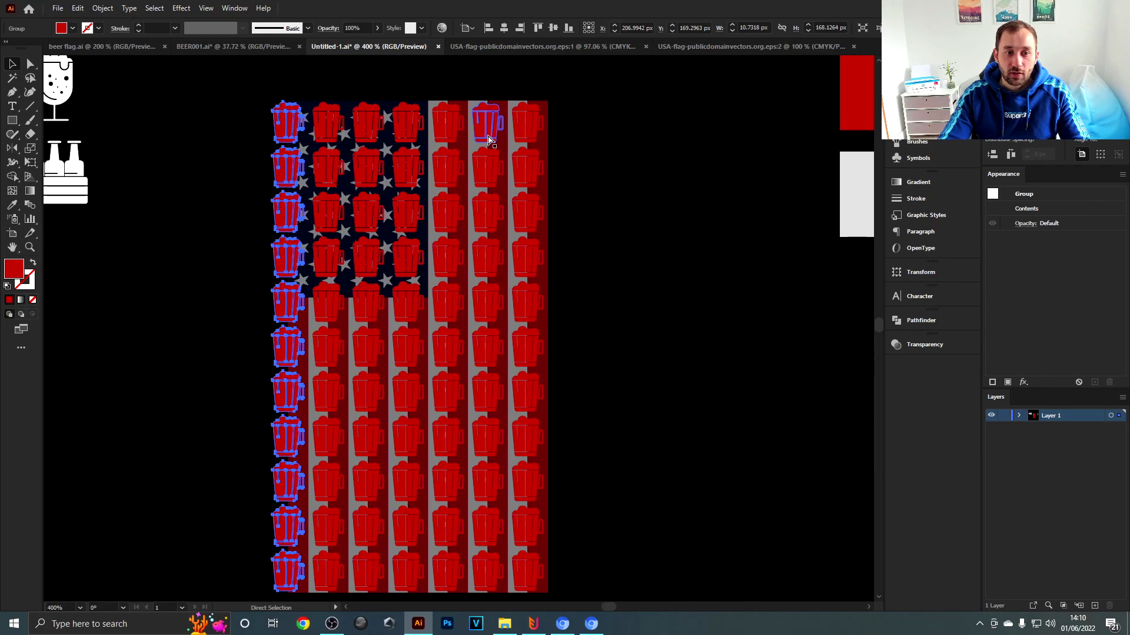
scroll(406, 324, down, 1)
click(273, 440)
Recolour the second, fourth and sixth mug columns with the off-white colour sample
scroll(297, 478, up, 3)
drag(299, 479, 244, 263)
scroll(306, 306, down, 2)
drag(345, 152, 338, 397)
key(ctrl+plus)
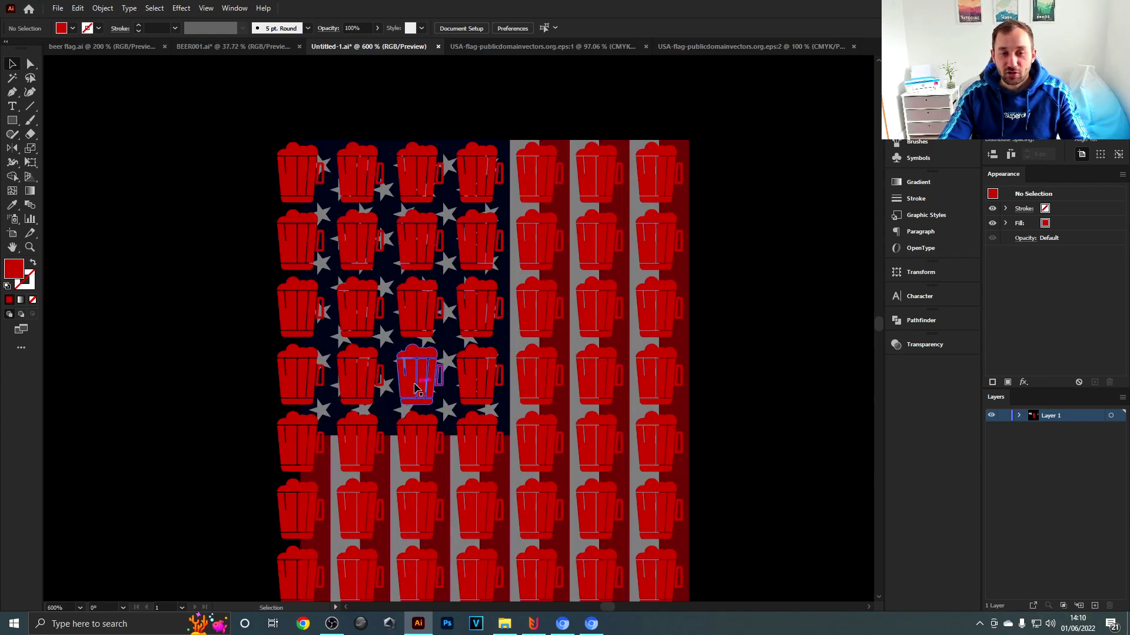
scroll(412, 373, down, 1)
drag(488, 452, 492, 278)
drag(603, 143, 589, 201)
drag(621, 338, 483, 331)
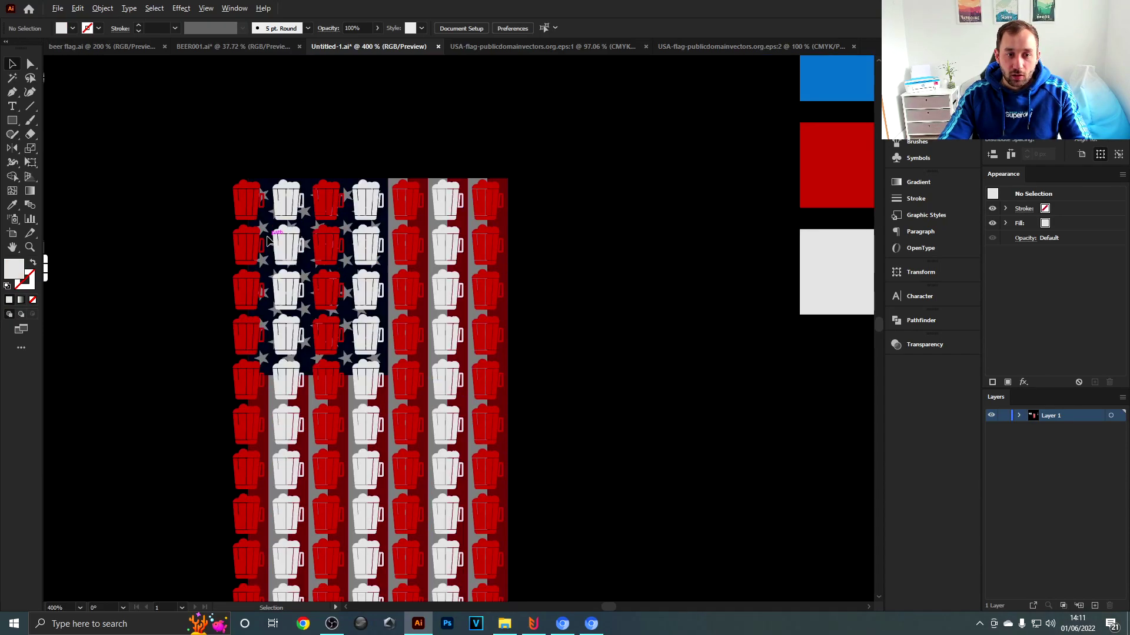
scroll(296, 250, up, 3)
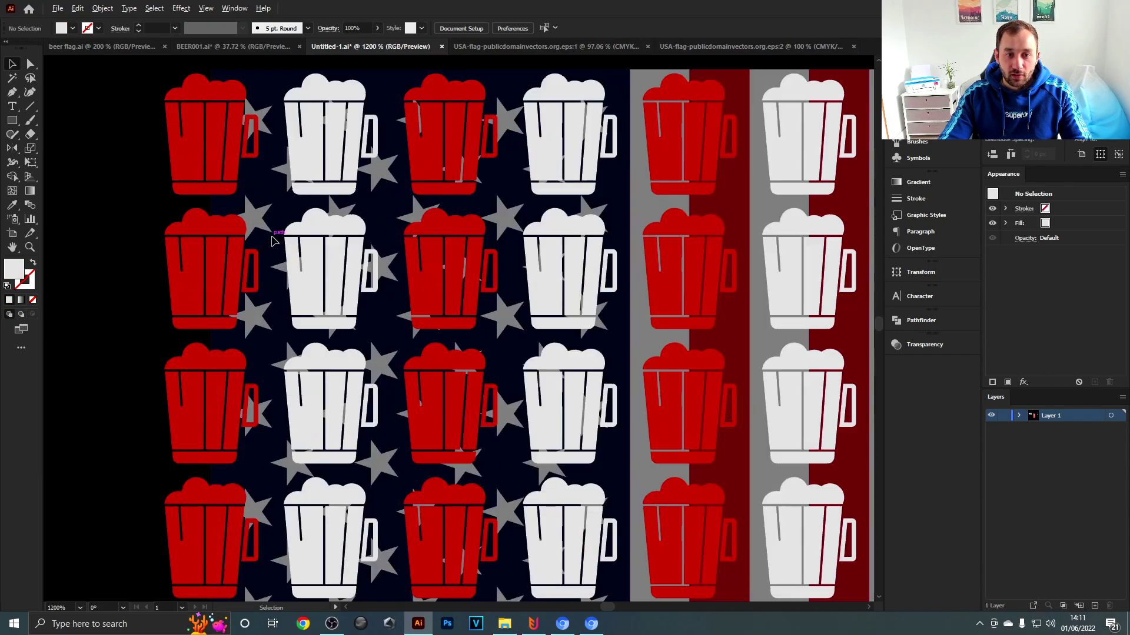
Delete the top four mugs in each of the four leftmost columns to clear the flag's star field
scroll(296, 250, down, 1)
scroll(296, 250, down, 1)
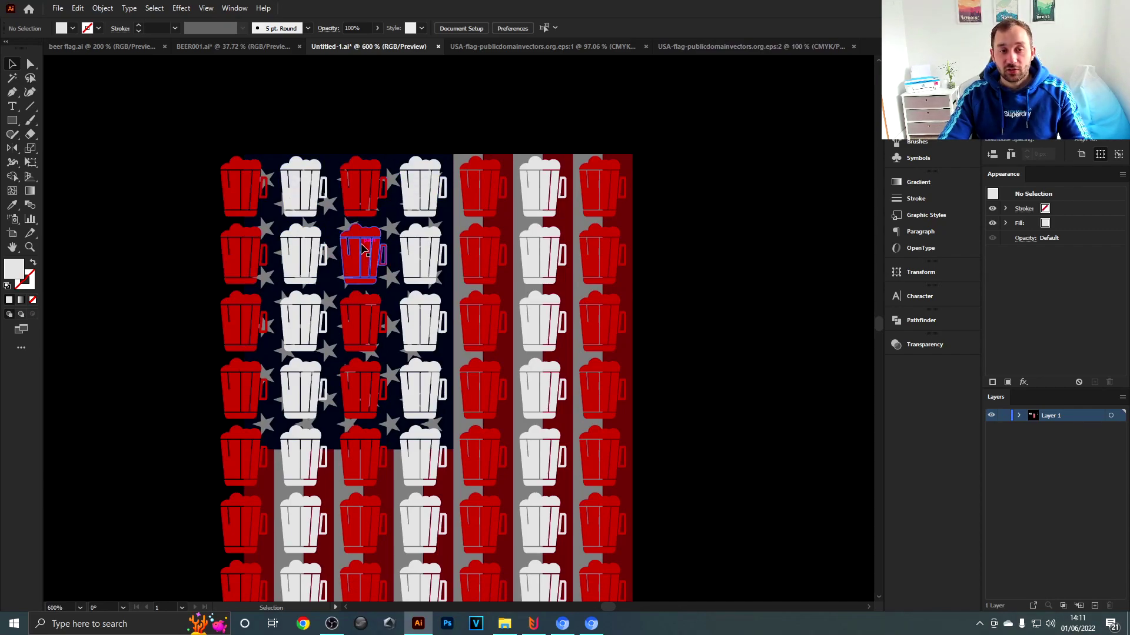
click(30, 69)
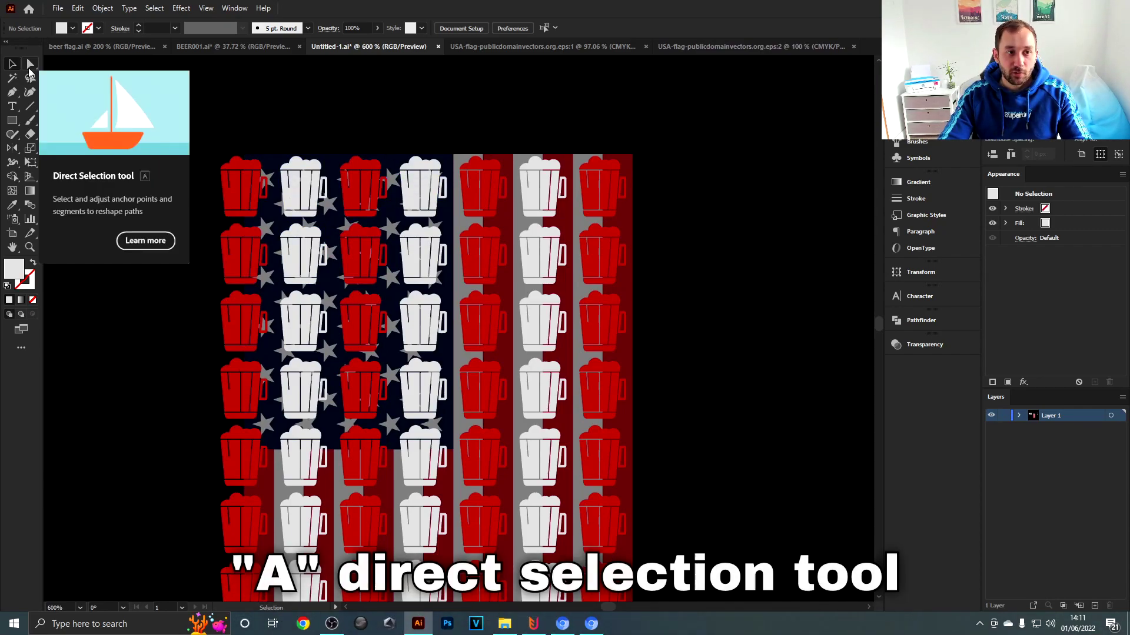
drag(227, 121, 339, 154)
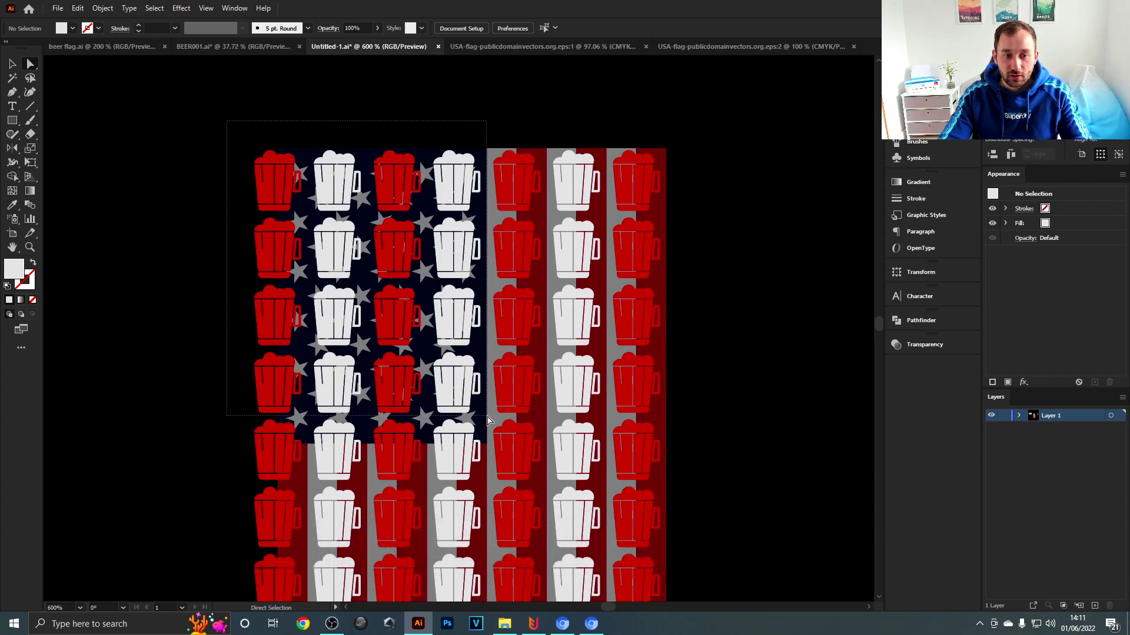
drag(487, 419, 487, 419)
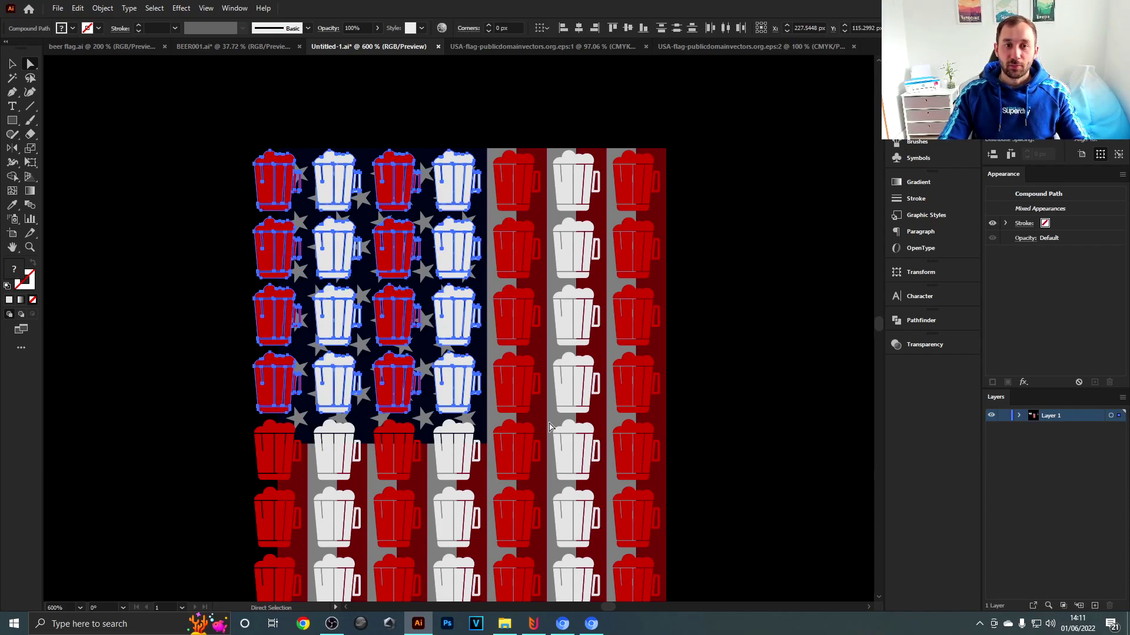
key(Delete)
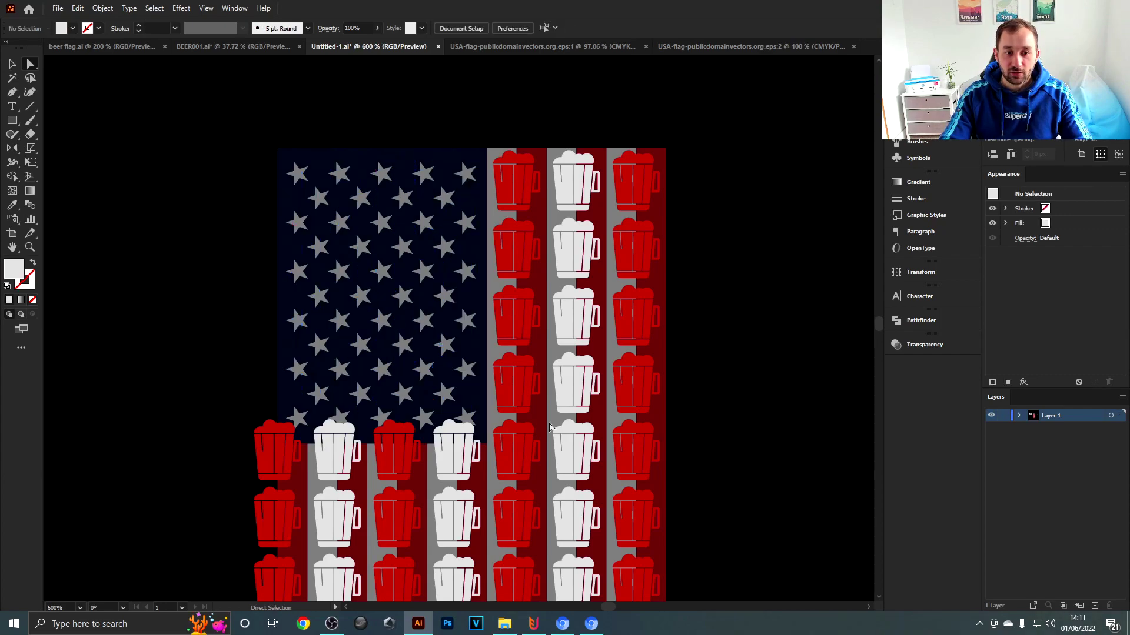
Place a copy of the hop cone icon from the beer icon set at the star field's upper-left corner
scroll(549, 427, down, 3)
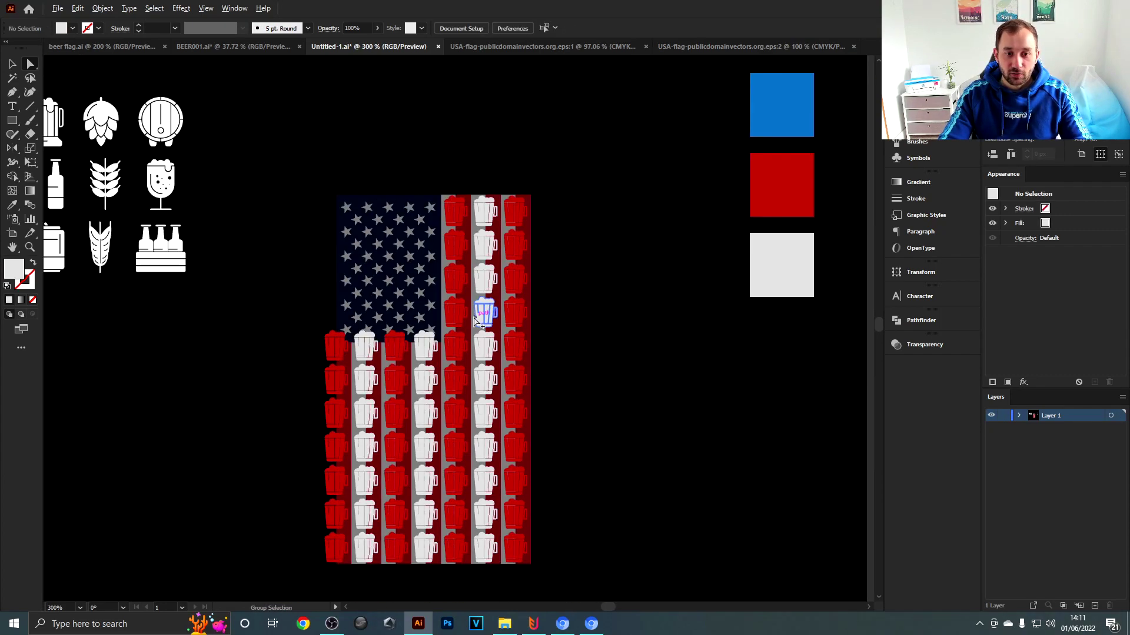
scroll(443, 298, up, 1)
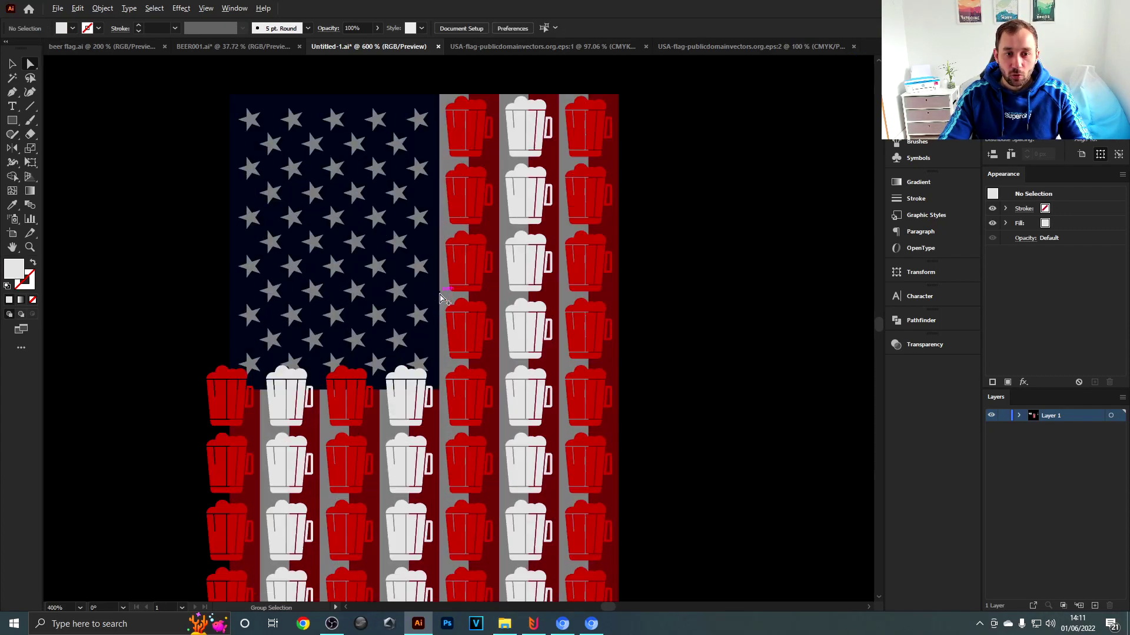
drag(383, 194, 559, 287)
scroll(587, 269, down, 1)
scroll(490, 304, up, 1)
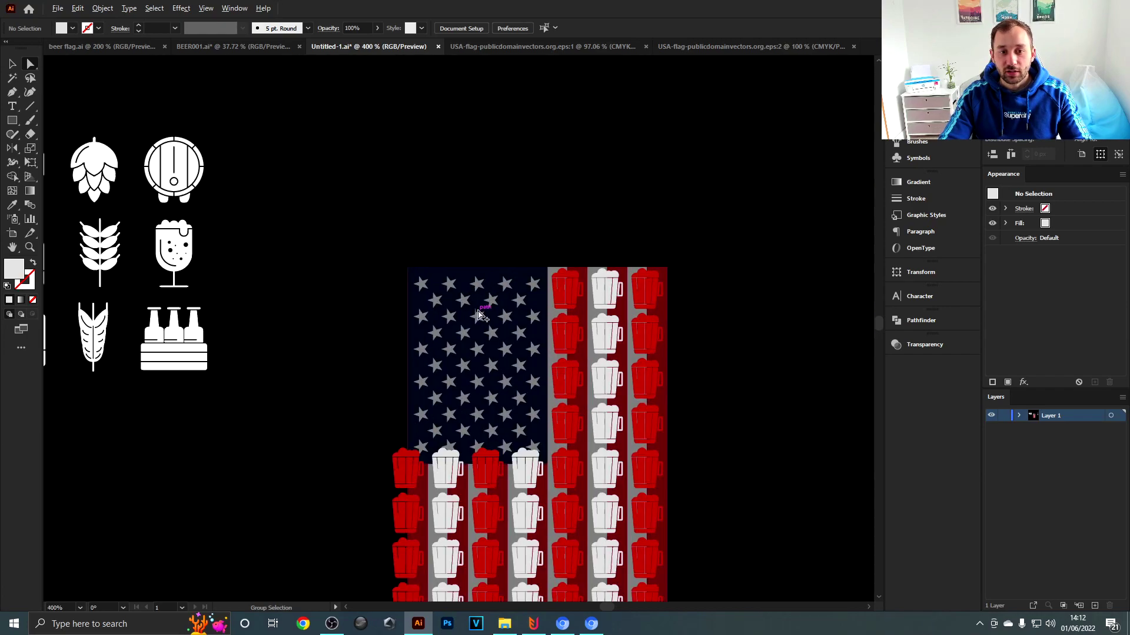
drag(668, 230, 631, 273)
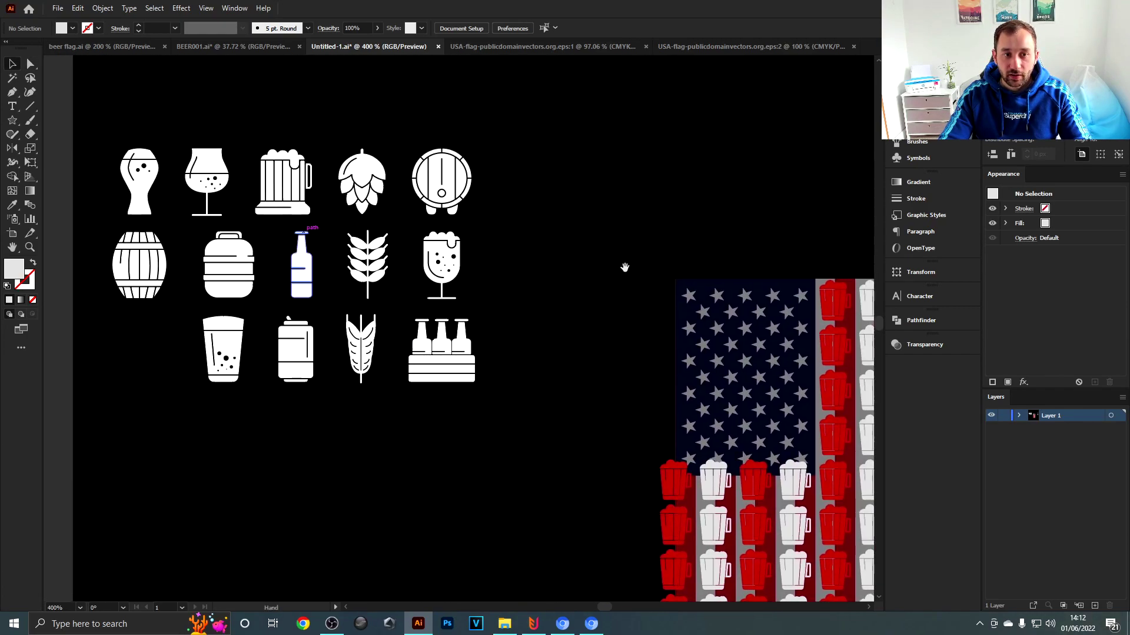
click(369, 194)
drag(539, 219, 457, 226)
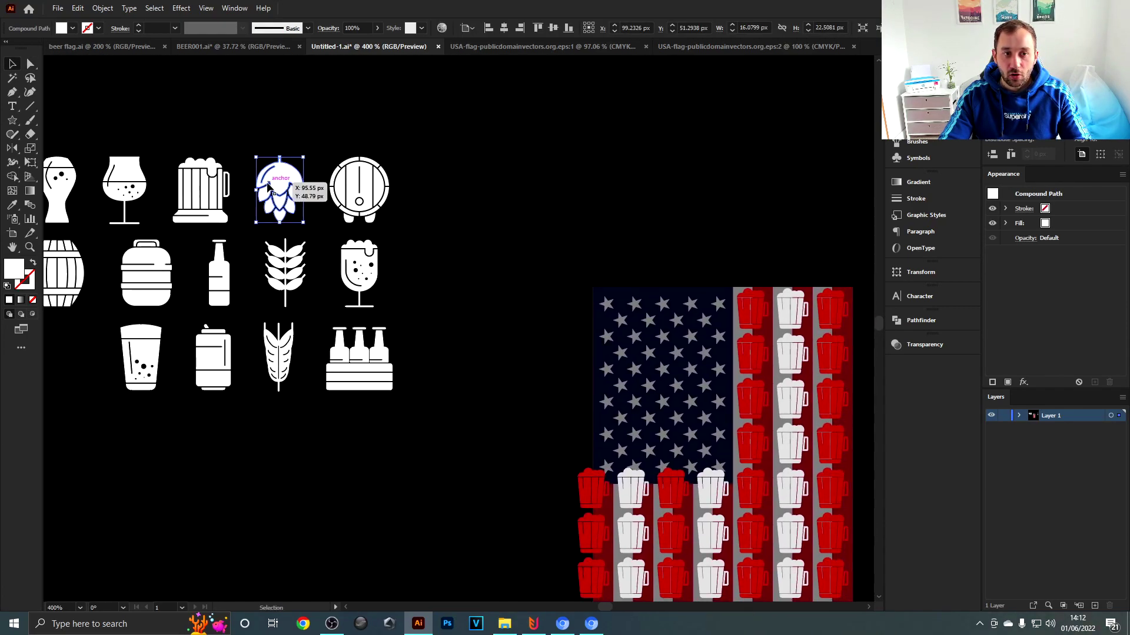
drag(533, 221, 474, 207)
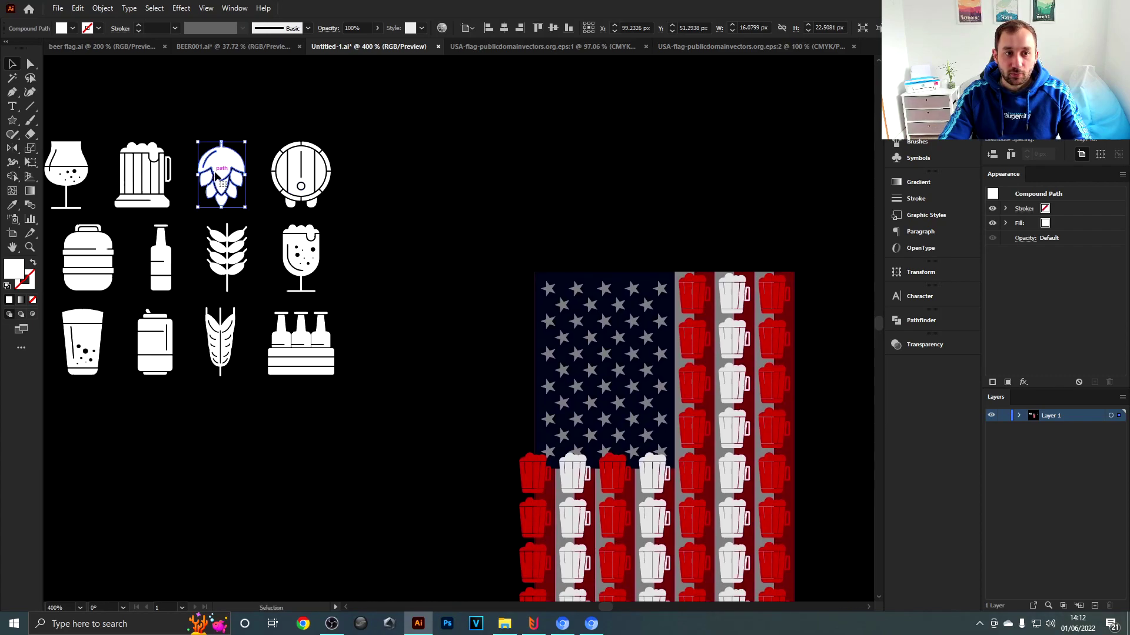
drag(221, 174, 541, 276)
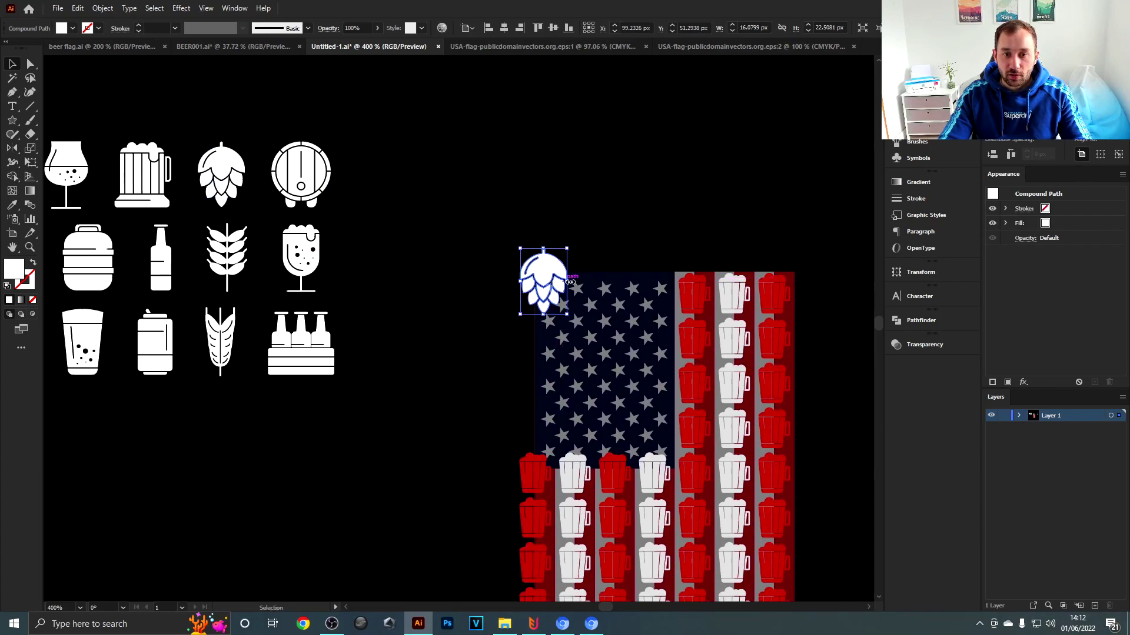
Scale the hop cone down to about 9.5 by 13.3 px and position it directly above the first red mug
key(ctrl+plus)
key(ctrl+plus)
drag(469, 137, 448, 150)
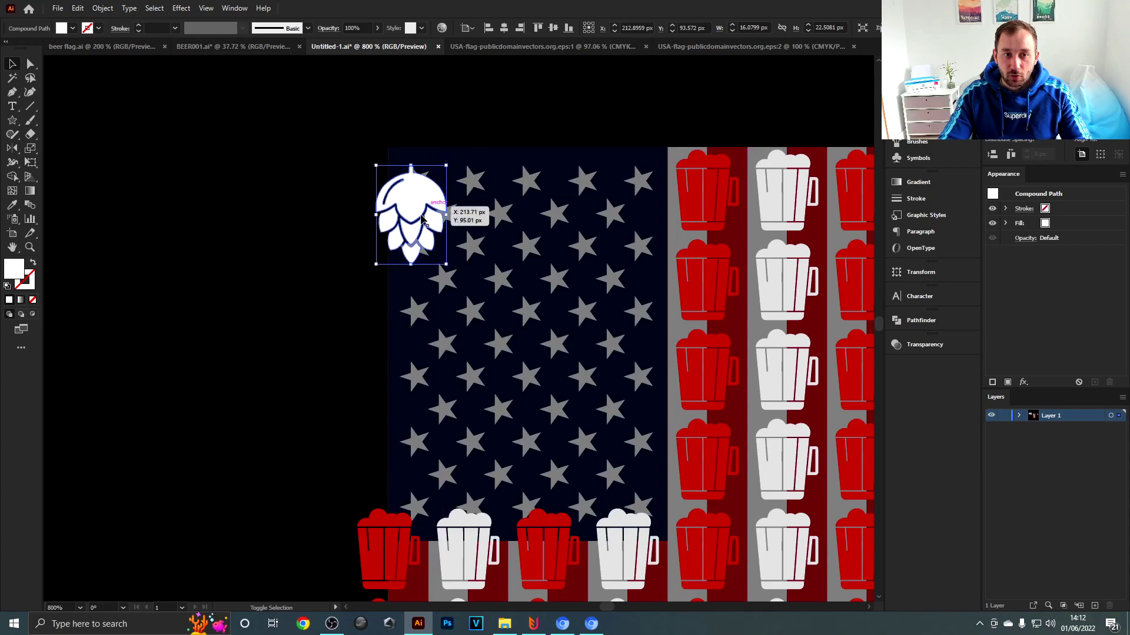
drag(426, 206, 406, 450)
key(ctrl+plus)
drag(231, 371, 223, 376)
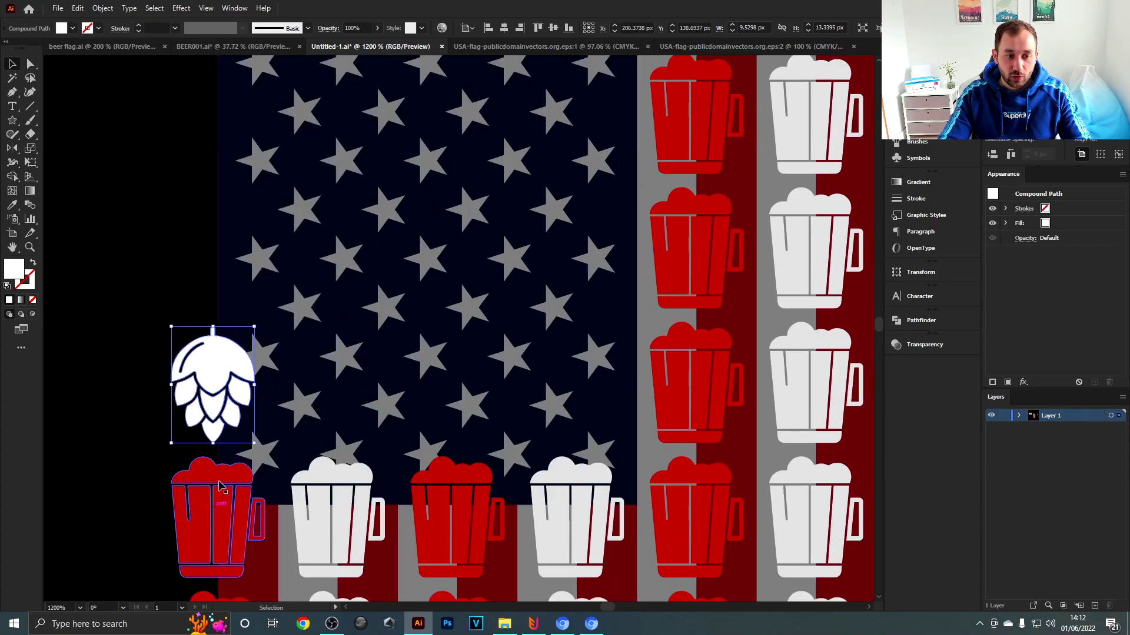
drag(219, 535, 254, 351)
drag(327, 172, 296, 394)
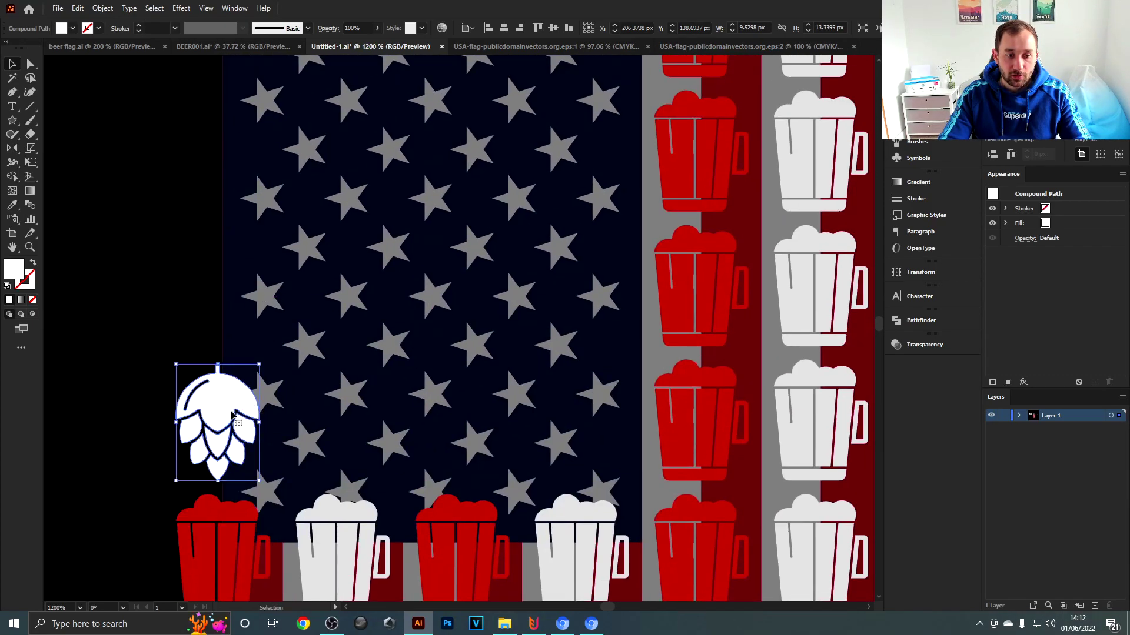
Copy the hop about 13.6 px to the right, level with the original, and repeat the copy twice to make four evenly spaced hops
drag(230, 413, 337, 399)
scroll(338, 406, down, 3)
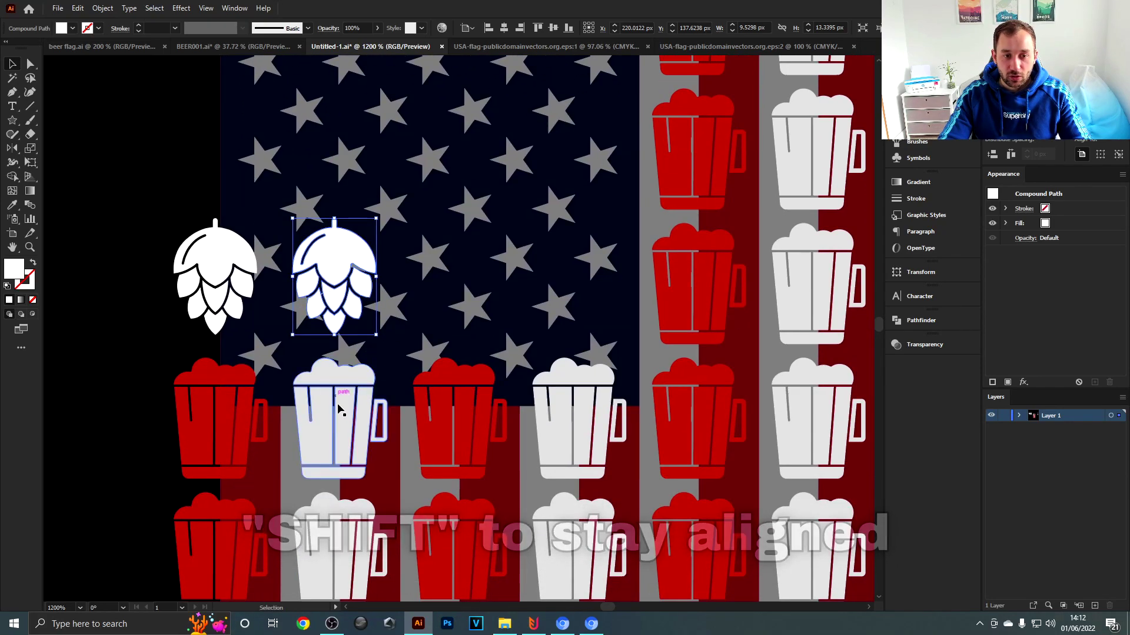
scroll(358, 517, up, 3)
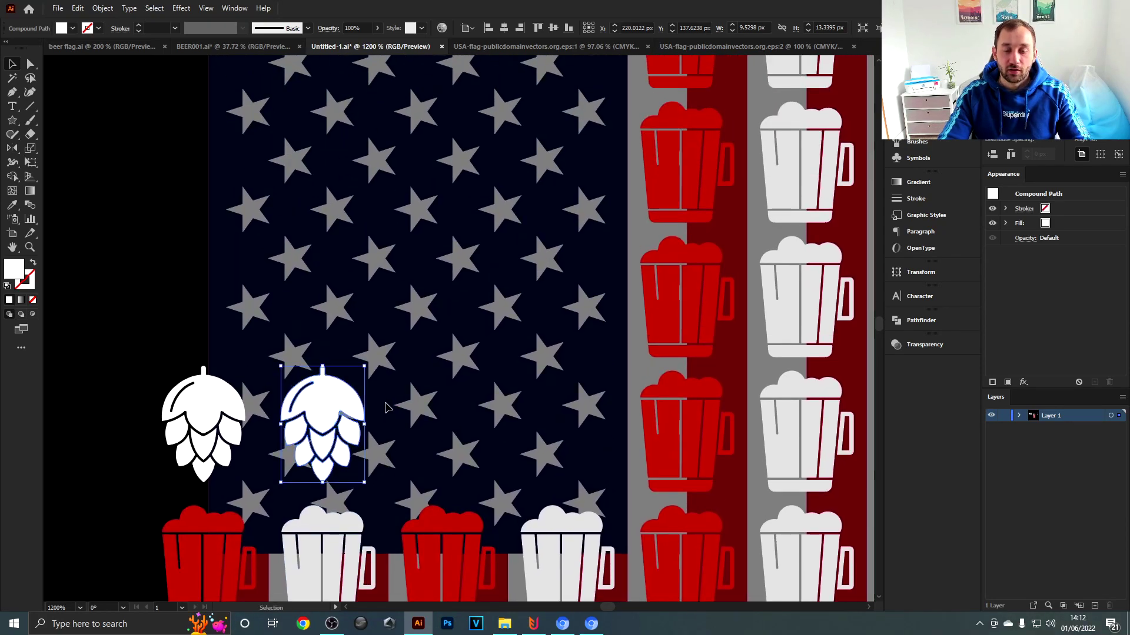
key(ctrl+d)
key(ctrl+d)
scroll(338, 335, down, 1)
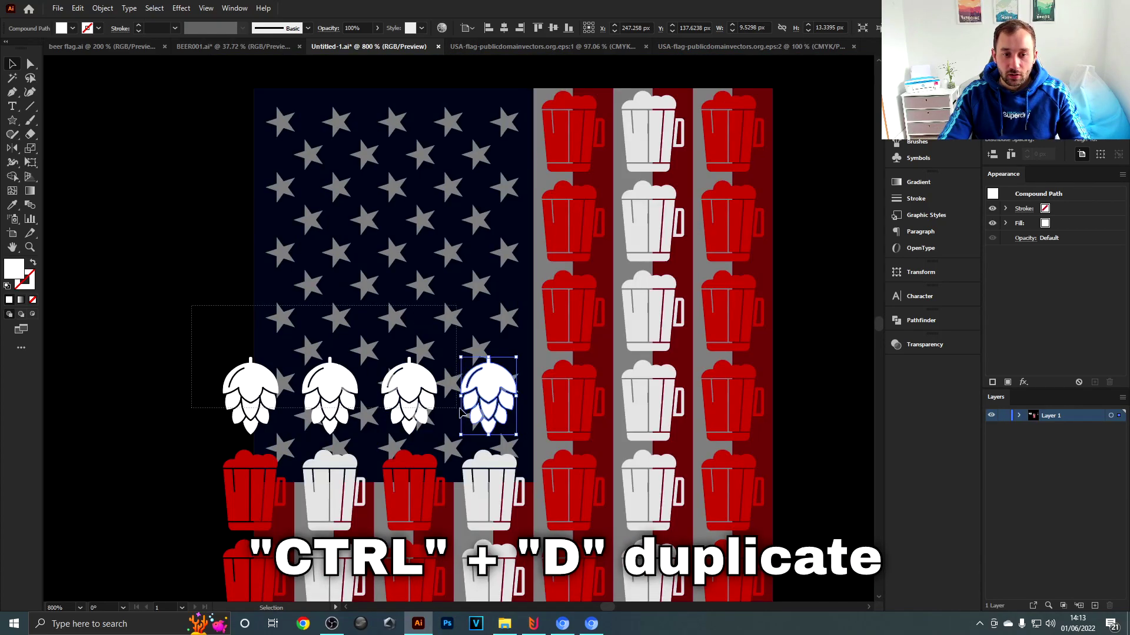
Select the four hops above the mugs and group them as one row
drag(523, 448, 525, 450)
drag(481, 235, 469, 295)
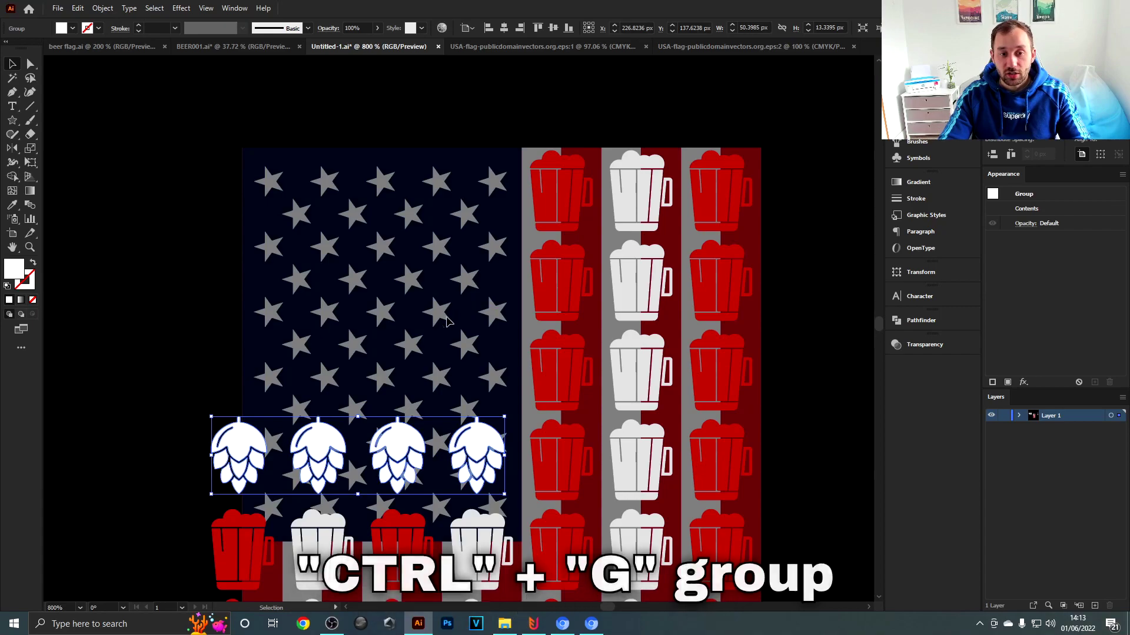
key(ctrl+g)
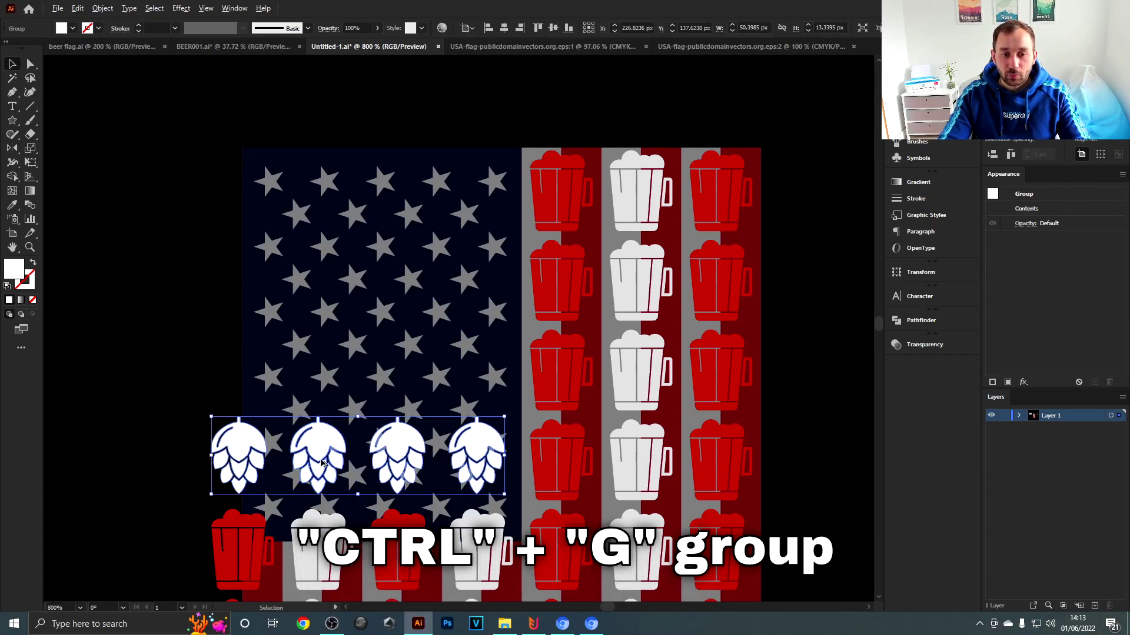
Place a copy of the hop row about 6.9 px to the left and 11.9 px up so the two rows are staggered
drag(323, 455, 282, 392)
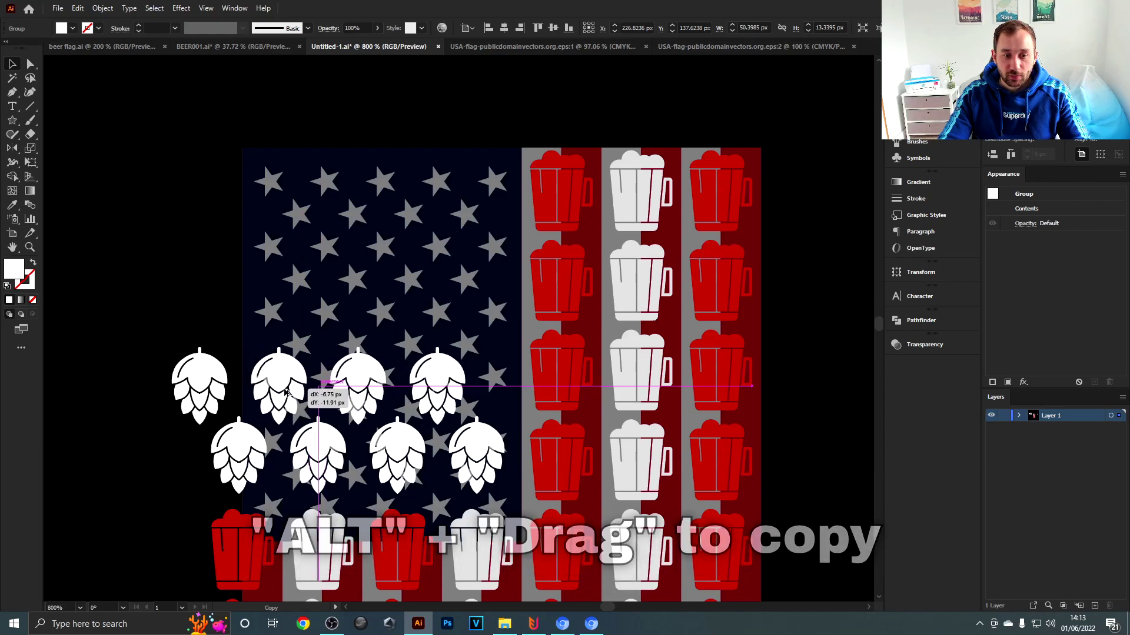
scroll(407, 410, up, 3)
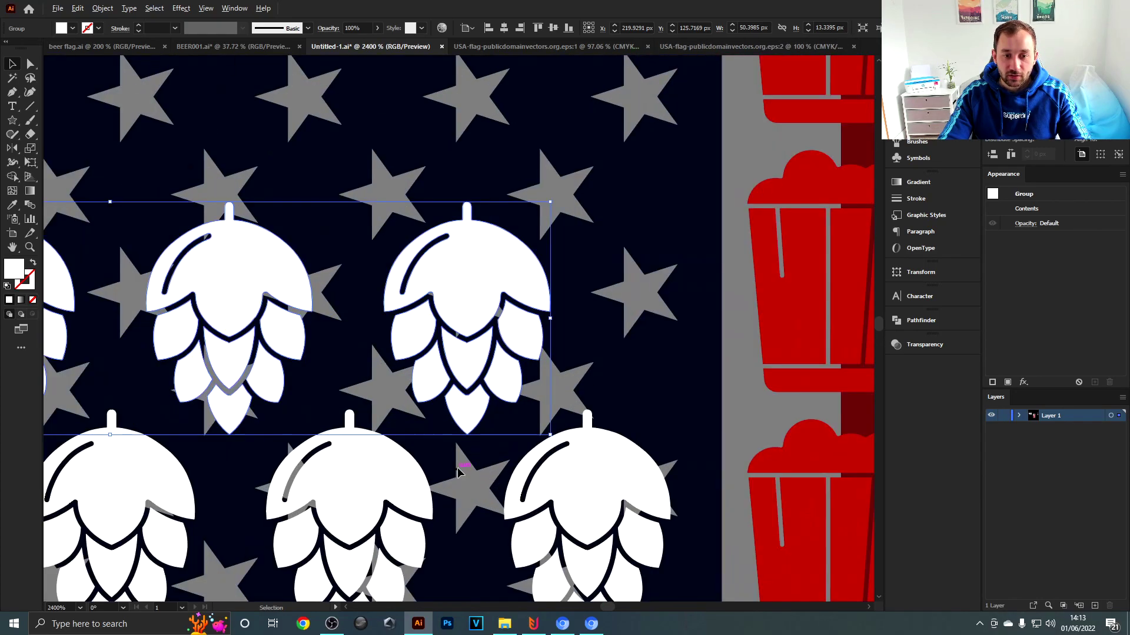
scroll(474, 329, down, 3)
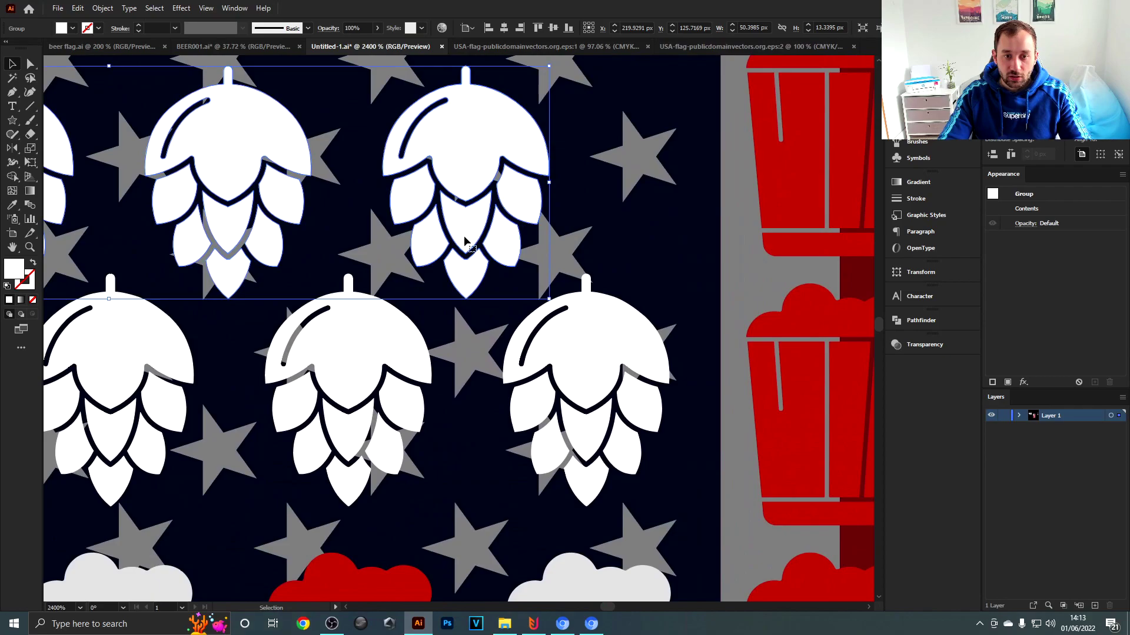
scroll(490, 365, left, 5)
scroll(491, 364, up, 1)
scroll(470, 347, down, 1)
Delete only the leftmost hop of the upper row, which lies outside the flag, leaving three staggered hops
click(30, 66)
click(298, 323)
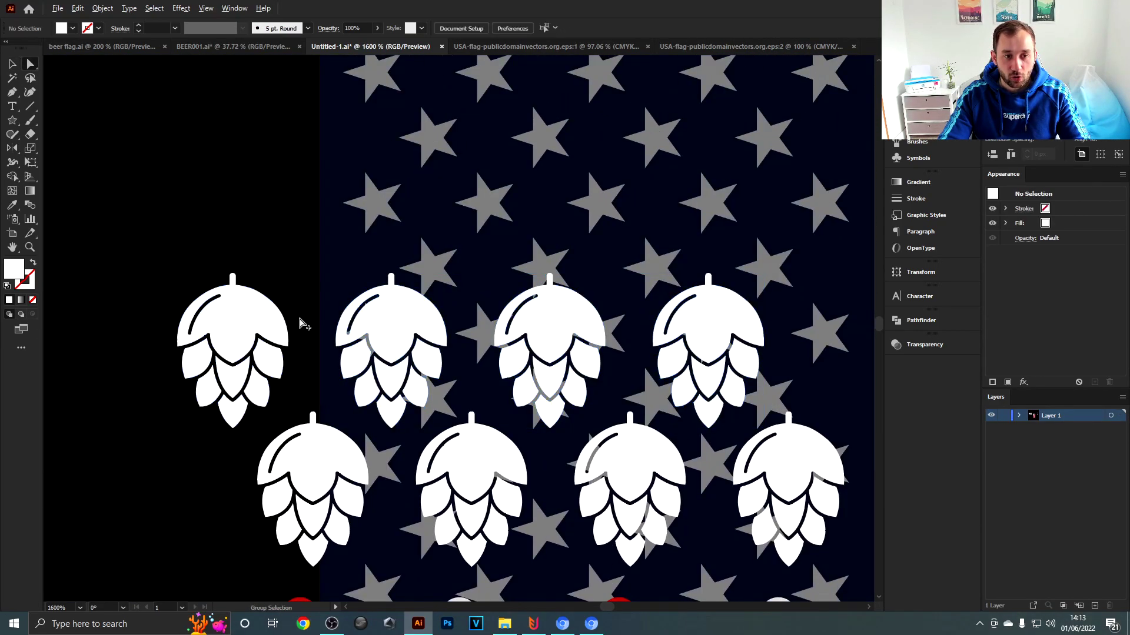
scroll(306, 330, down, 2)
scroll(182, 246, up, 1)
scroll(240, 279, up, 1)
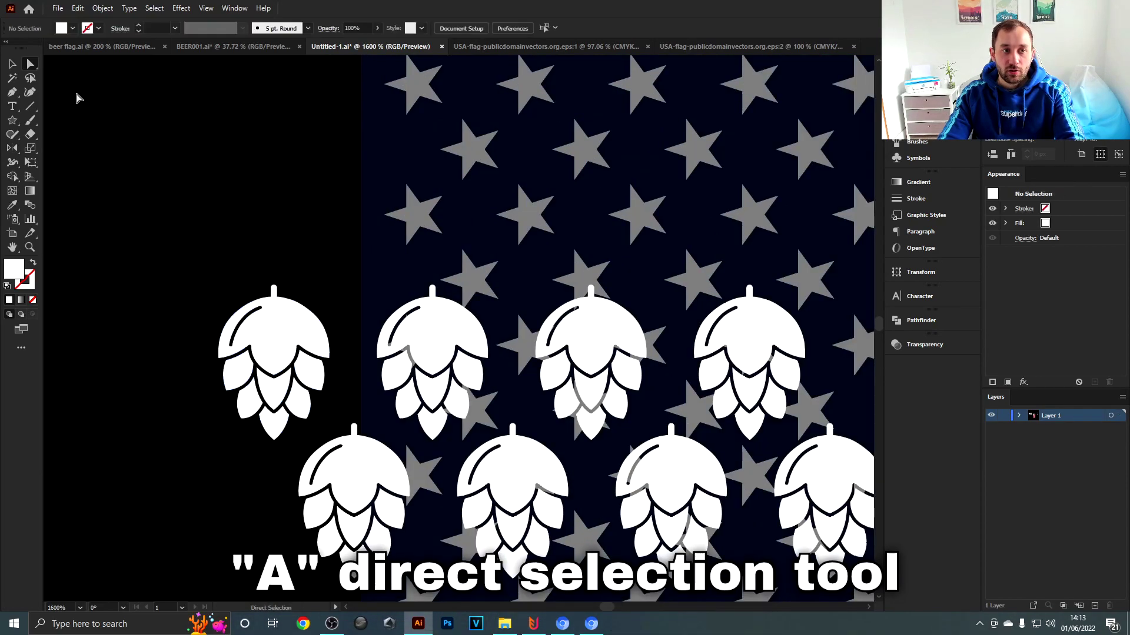
drag(304, 415, 329, 419)
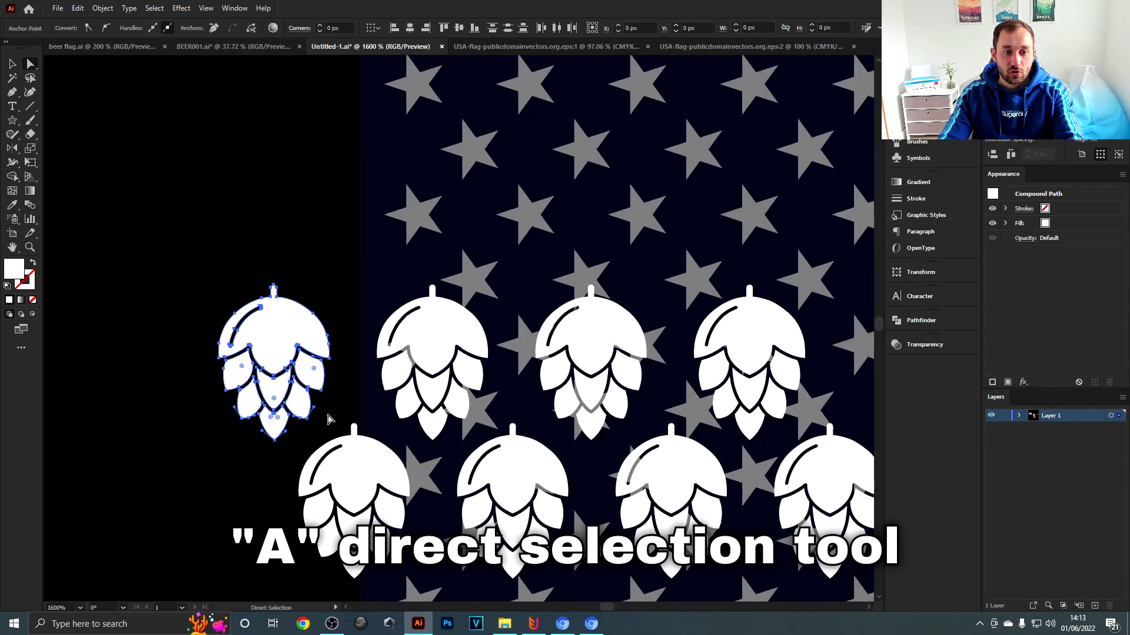
key(Delete)
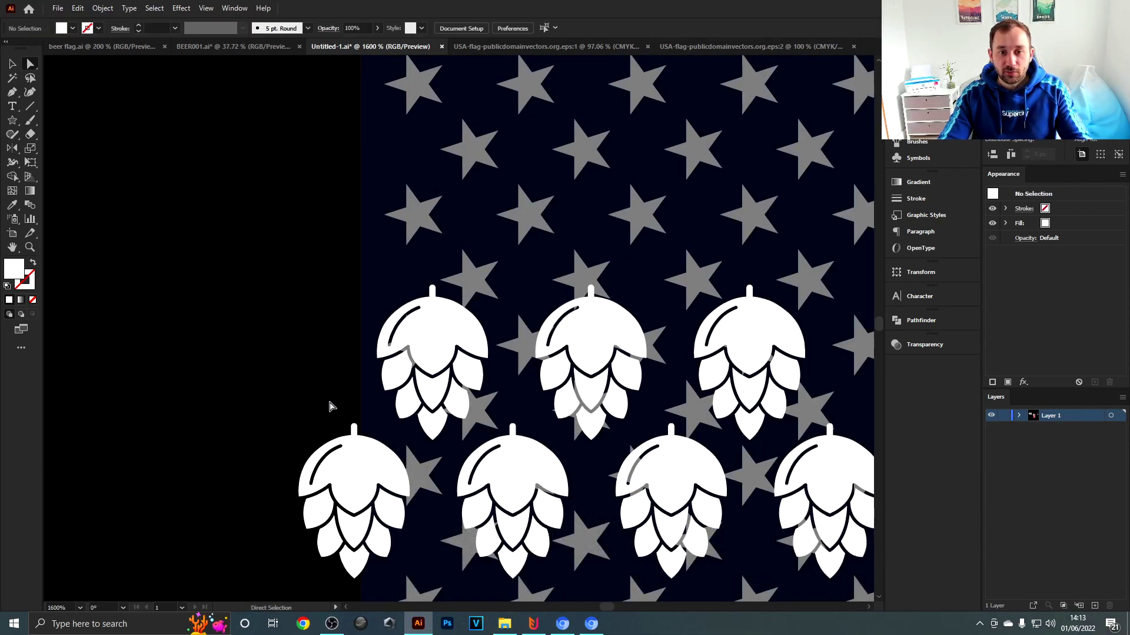
Copy the pair of hop rows straight up, keeping it aligned, and repeat the copy once to fill the star field
scroll(331, 407, down, 3)
drag(237, 321, 515, 314)
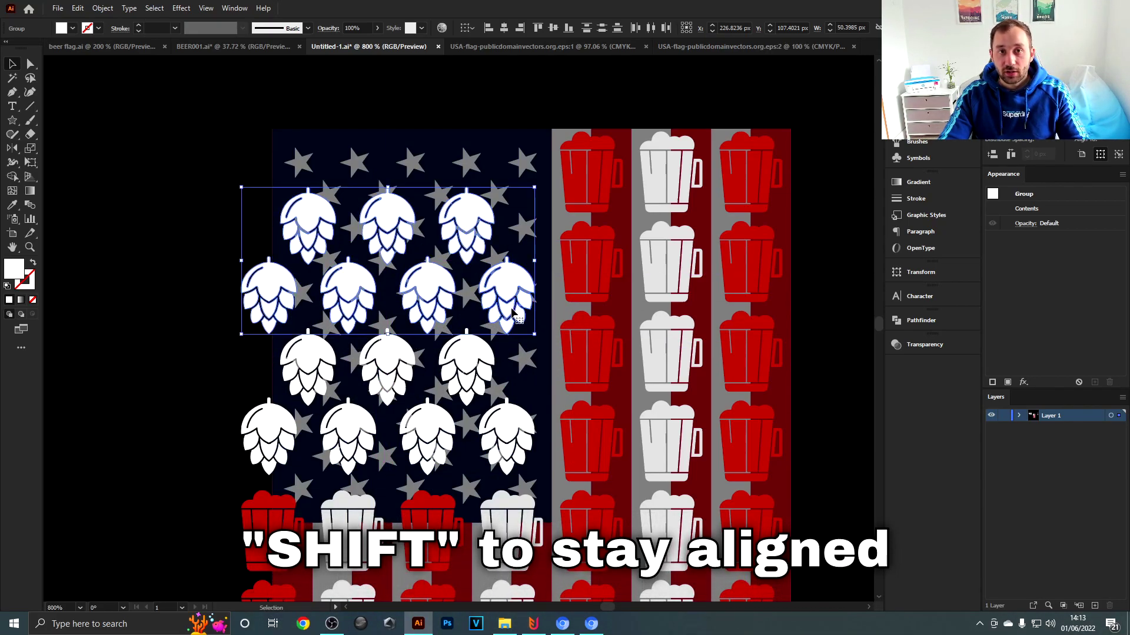
key(ctrl+d)
scroll(517, 265, up, 3)
scroll(516, 265, left, 2)
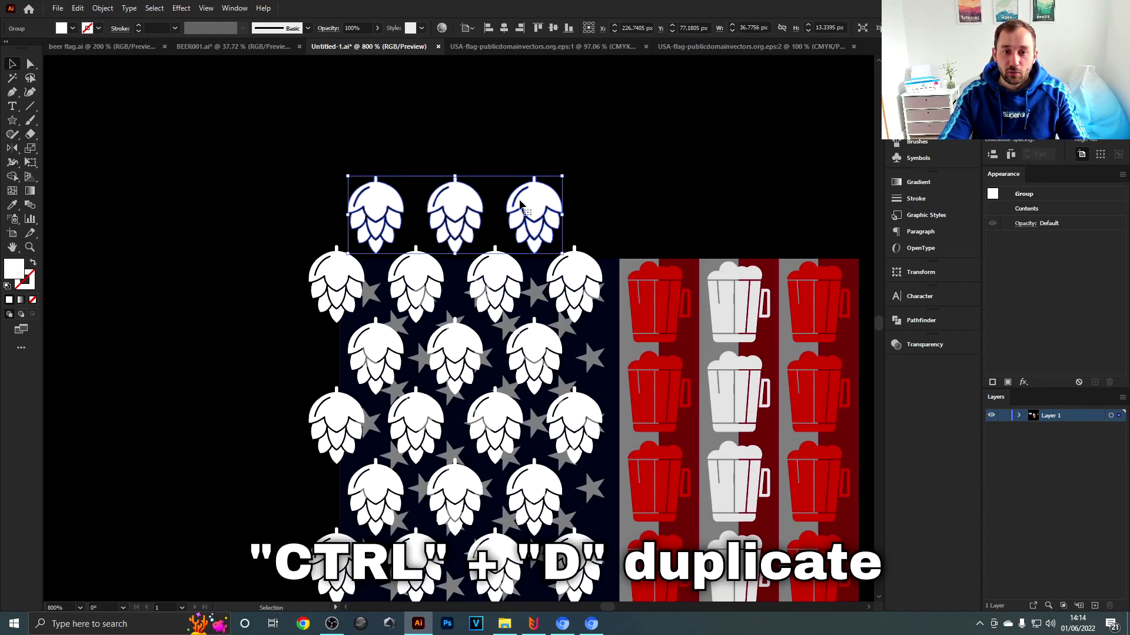
Remove the surplus three-hop row above the flag, leaving five staggered hop rows over the star field
key(ctrl+shift+a)
drag(518, 193, 446, 114)
scroll(464, 132, down, 4)
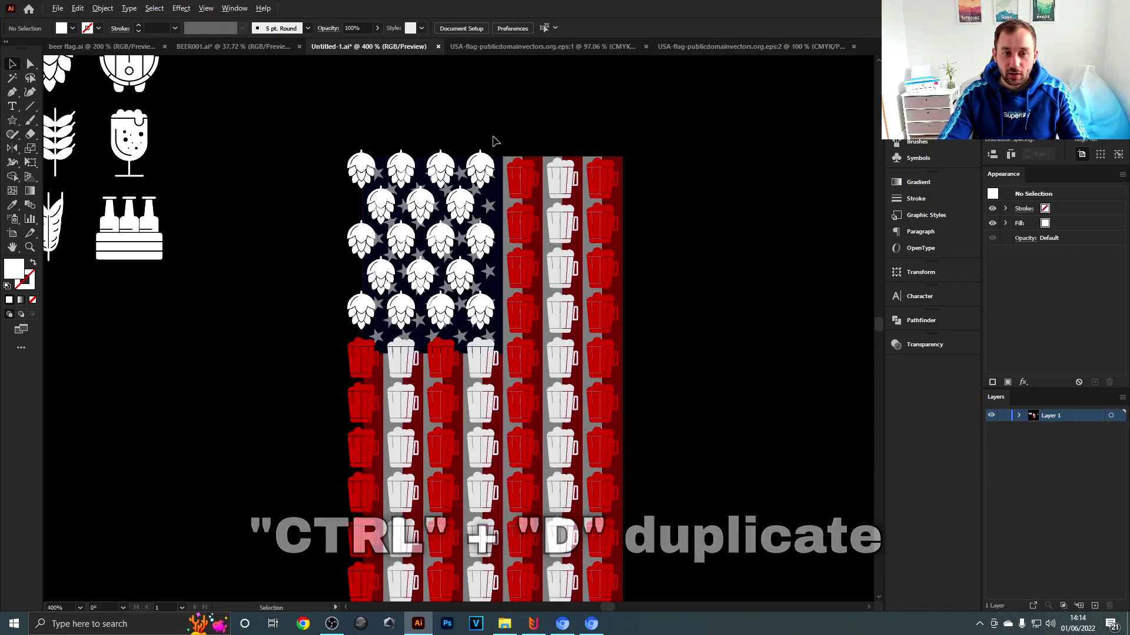
Select the hop rows alone and together with the mug columns to check how the whole design lines up
scroll(471, 142, up, 3)
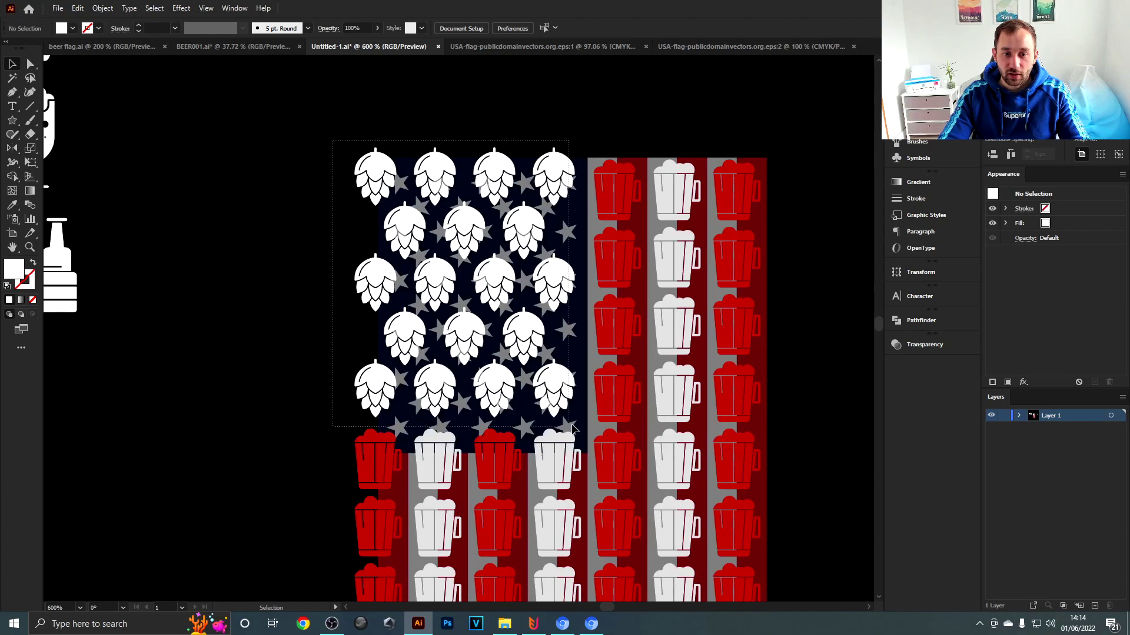
click(584, 426)
scroll(590, 127, down, 1)
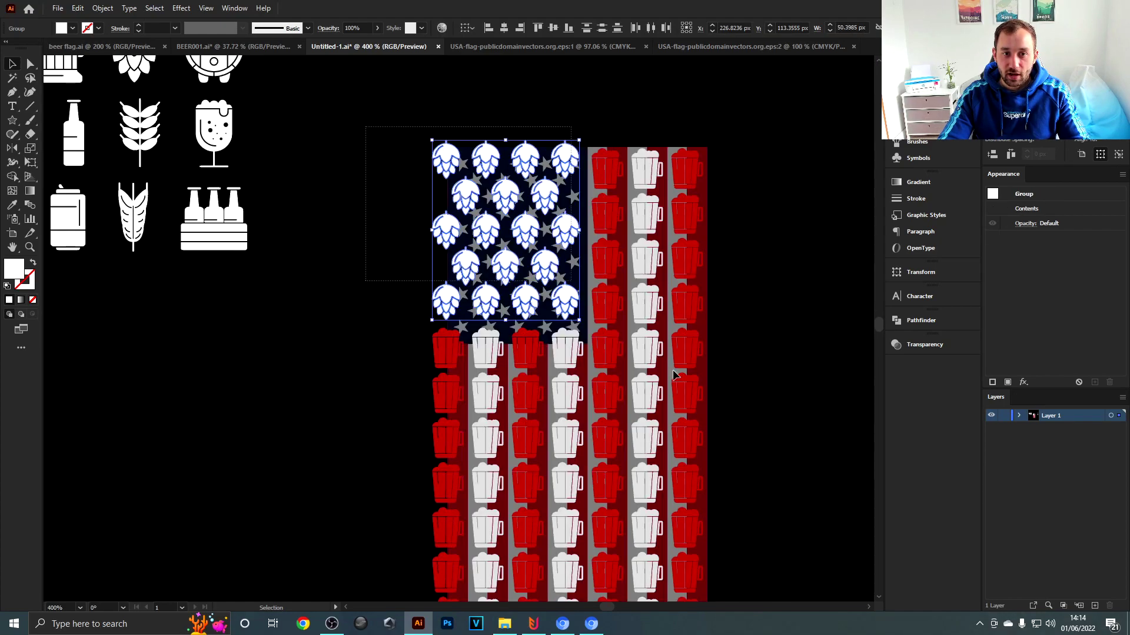
scroll(671, 174, up, 1)
drag(246, 104, 292, 143)
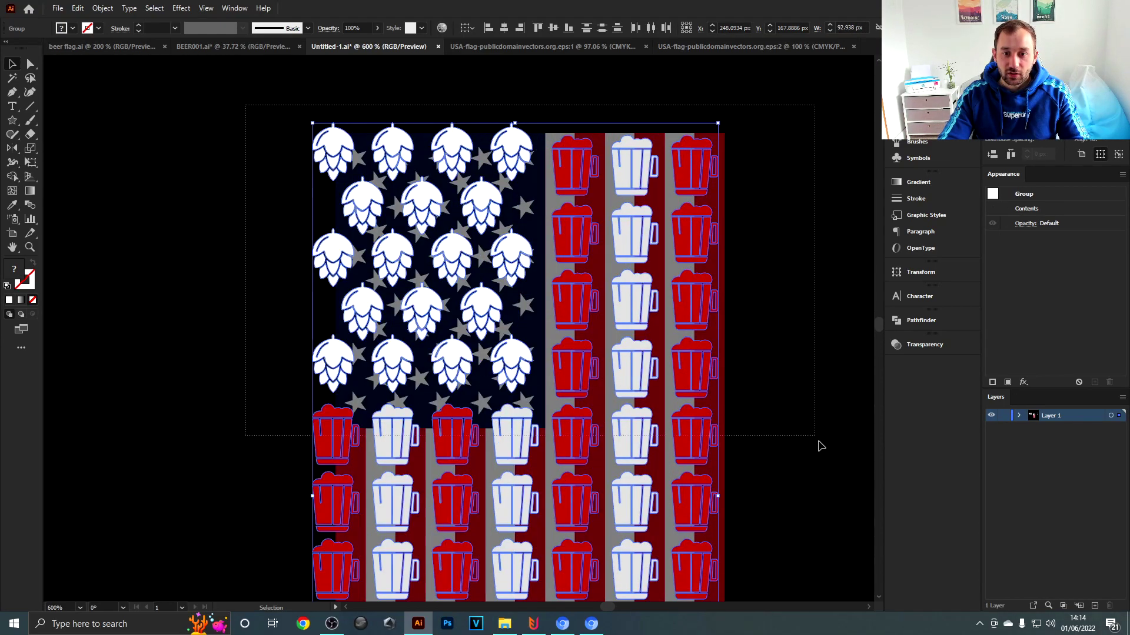
drag(819, 484, 819, 484)
scroll(674, 166, down, 1)
scroll(674, 167, up, 1)
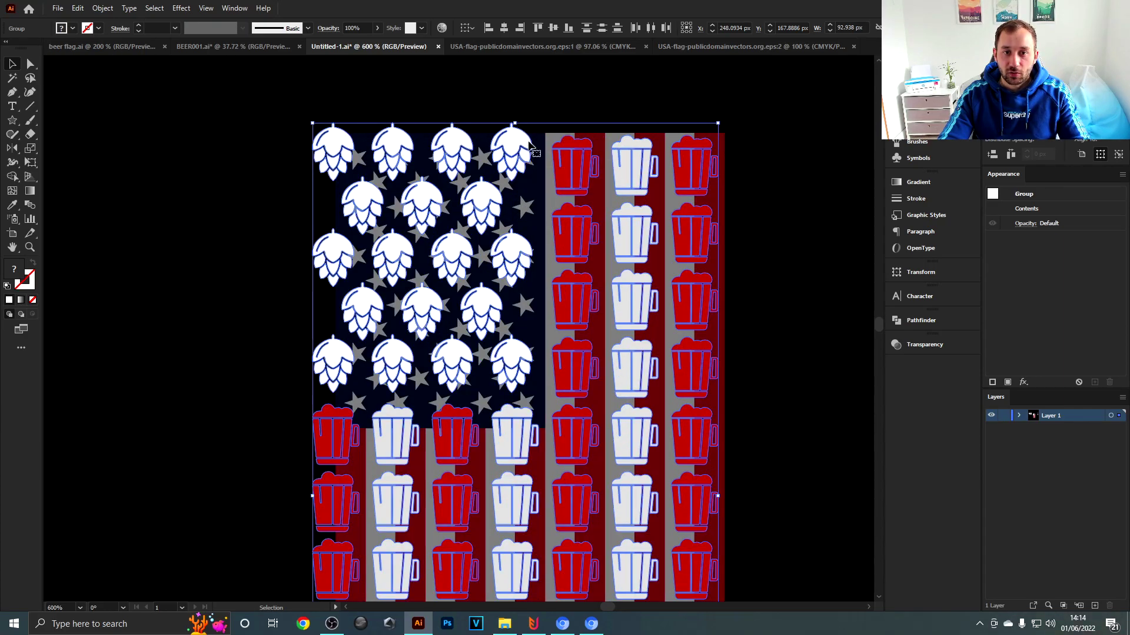
Scale the five hop rows down together to about 48 px wide and reposition them within the star field, clear of the mugs
scroll(486, 113, up, 1)
click(435, 122)
click(442, 163)
drag(245, 120, 421, 304)
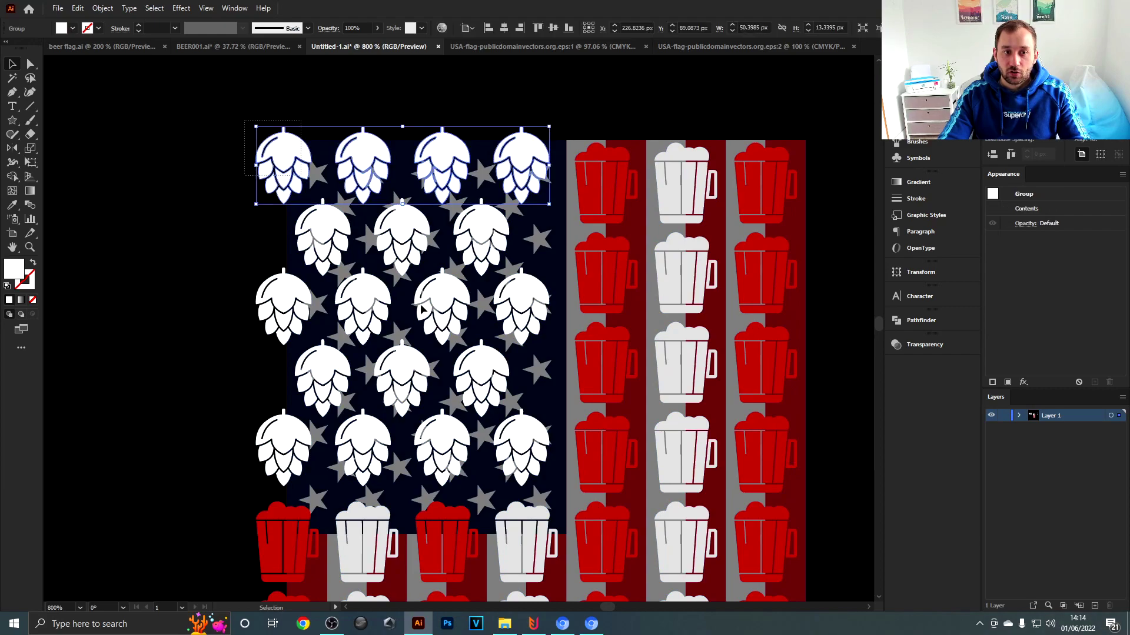
drag(561, 470, 562, 471)
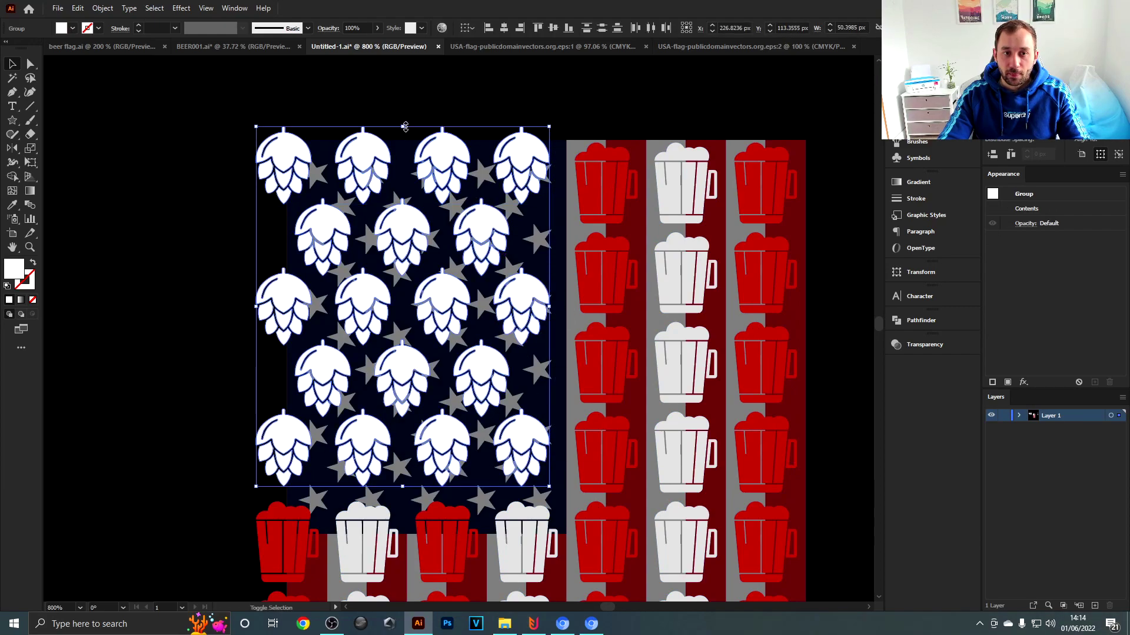
drag(405, 127, 408, 146)
drag(504, 177, 511, 186)
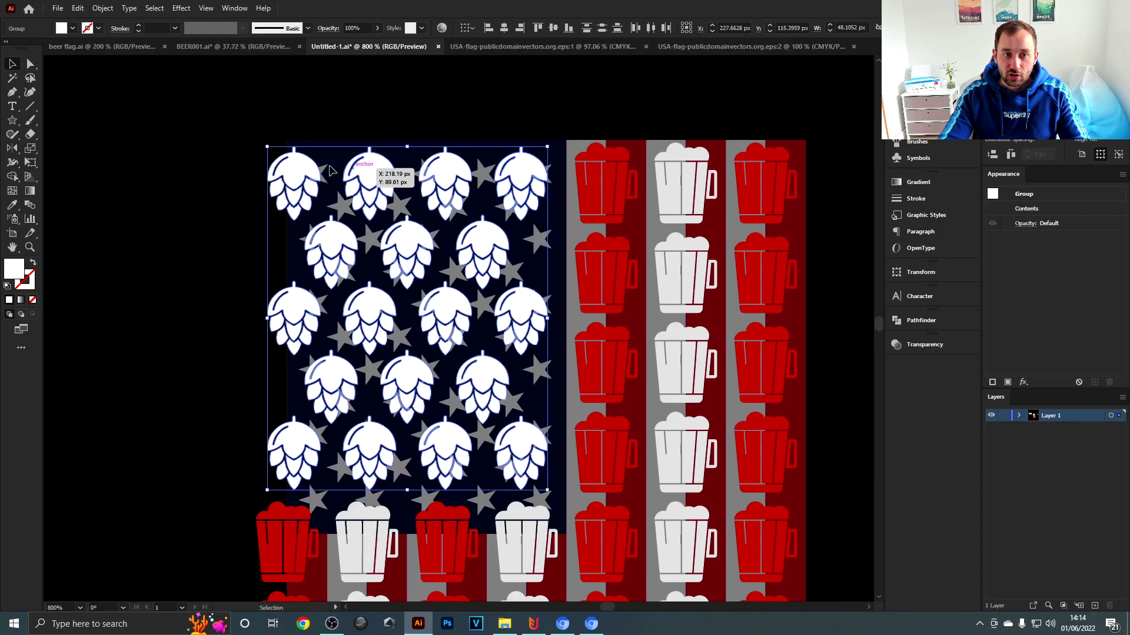
Check the resized hop rows against the mug columns by selecting the whole flag, with the top hop row as key object
scroll(724, 168, down, 2)
drag(752, 402, 619, 392)
drag(307, 127, 747, 599)
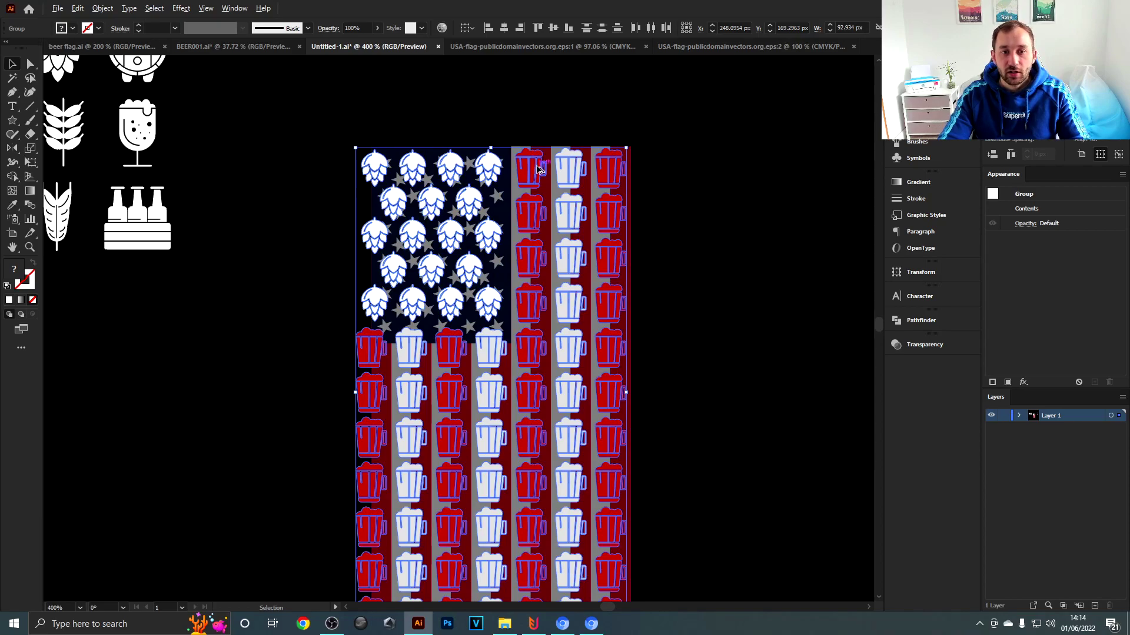
scroll(538, 170, up, 1)
scroll(478, 197, up, 1)
click(481, 178)
scroll(479, 186, down, 3)
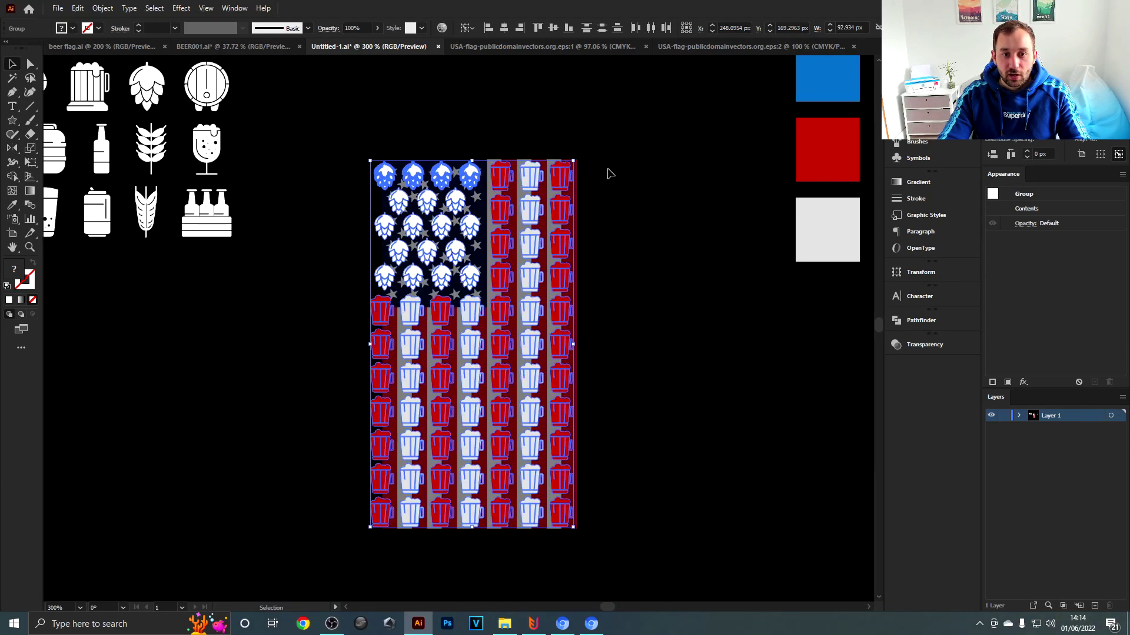
click(609, 171)
Recolour all the hop rows with the blue sampled from the blue swatch square using the Eyedropper
drag(607, 171, 506, 247)
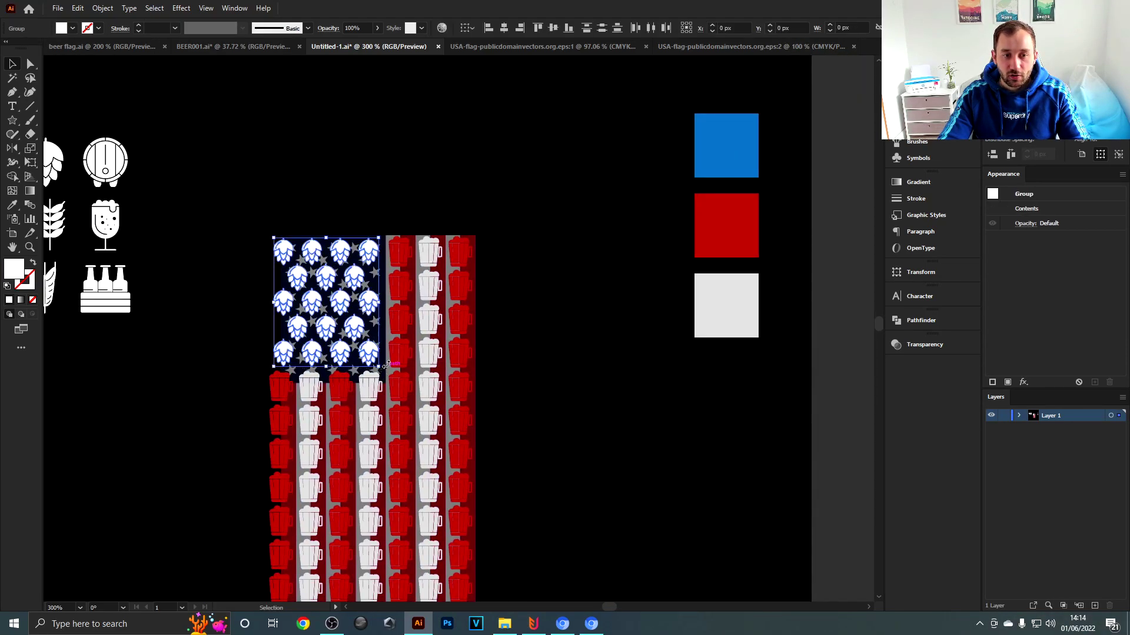
key(i)
click(717, 143)
click(12, 63)
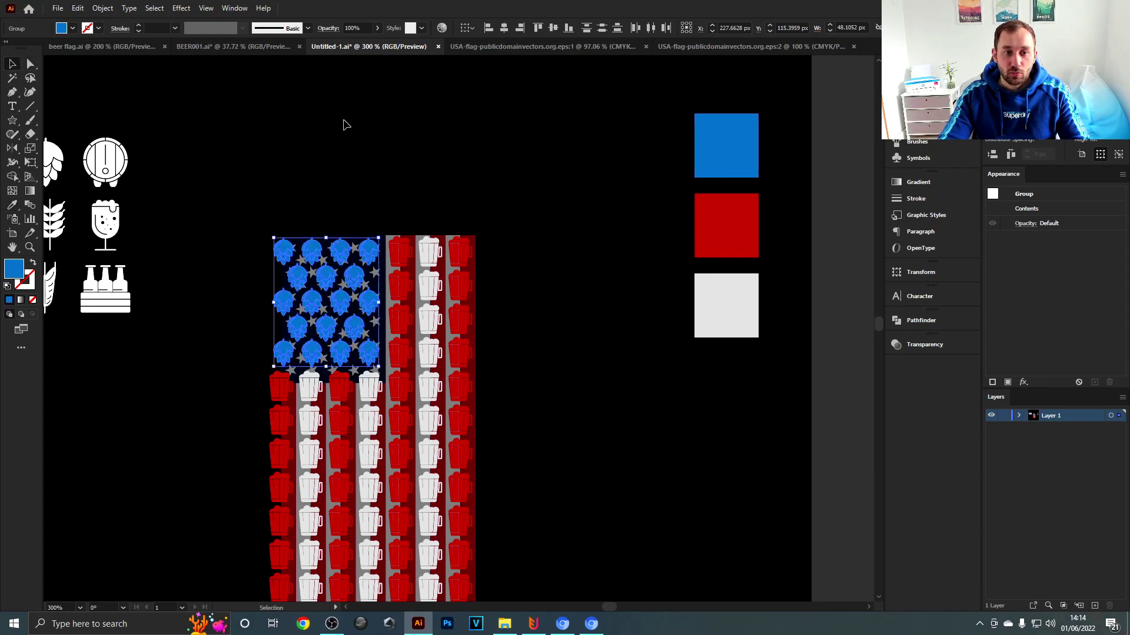
click(346, 125)
drag(413, 348, 472, 343)
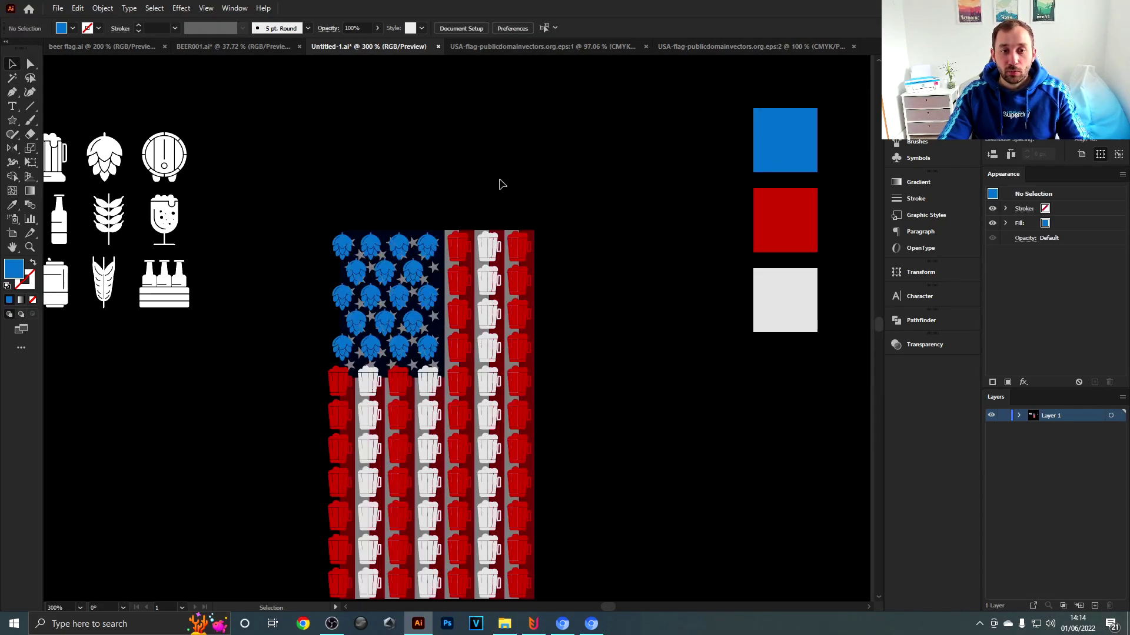
Unlock all locked objects so the faded flag guide behind the design can be selected
key(ctrl+alt+2)
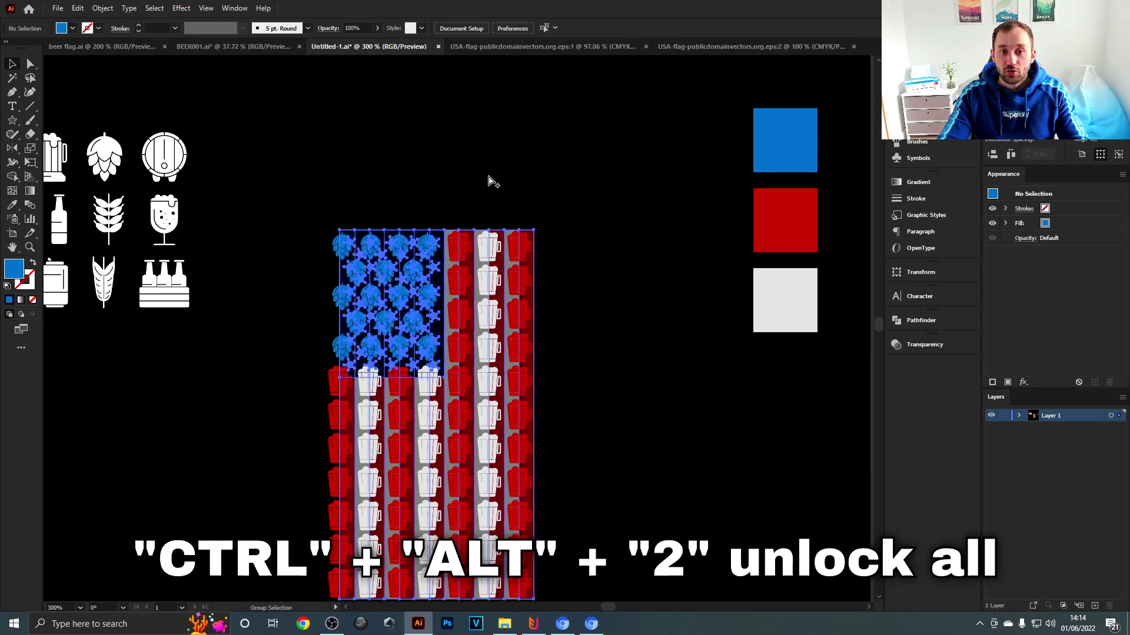
click(114, 7)
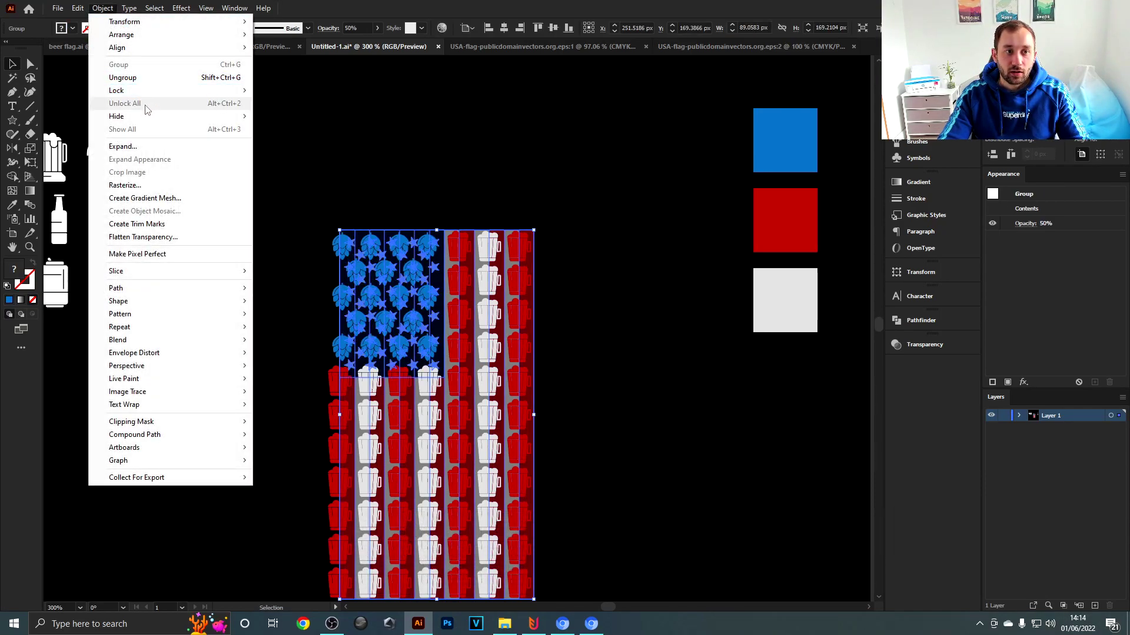
click(474, 124)
Delete the faded flag guide from behind the hops and mugs, keeping only the icon artwork
scroll(459, 230, up, 3)
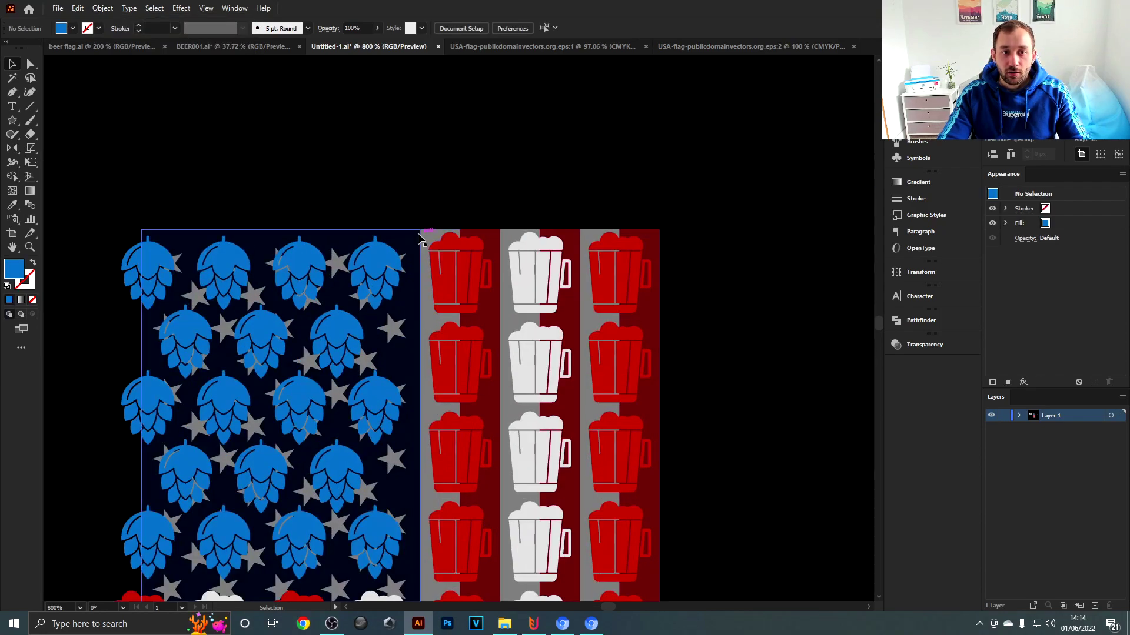
click(419, 238)
scroll(421, 234, down, 1)
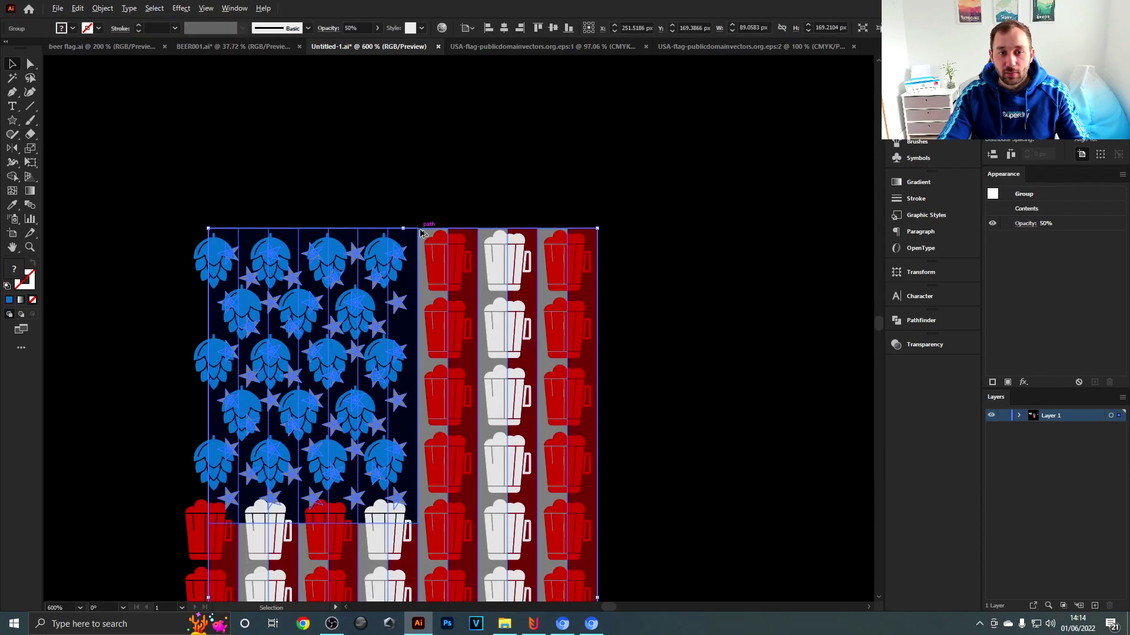
click(435, 183)
click(419, 247)
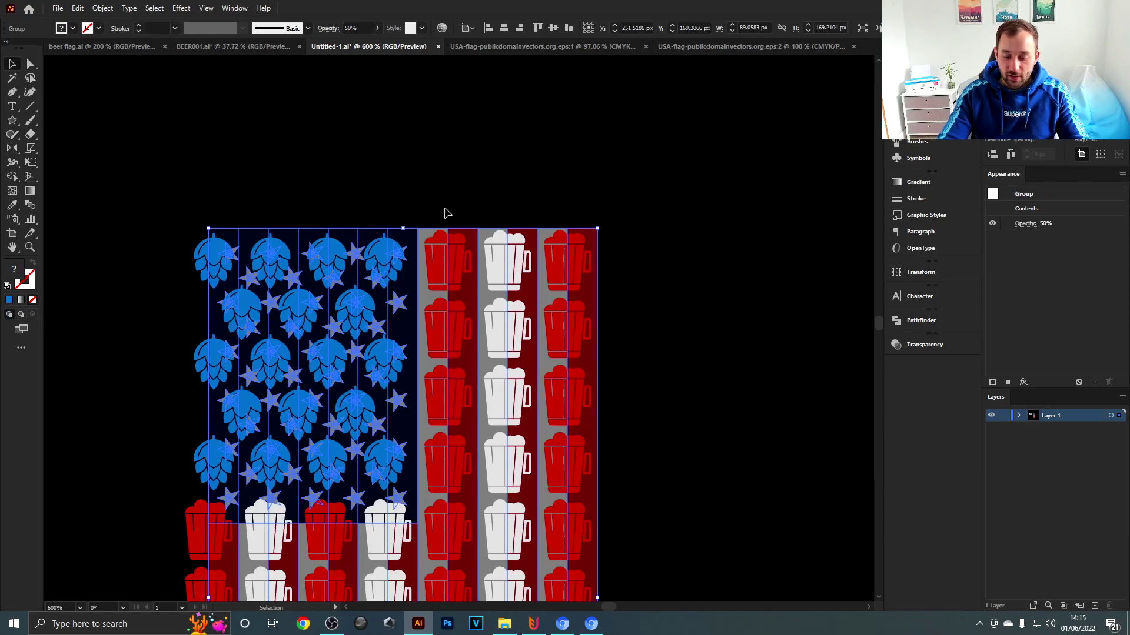
key(Delete)
scroll(446, 212, down, 3)
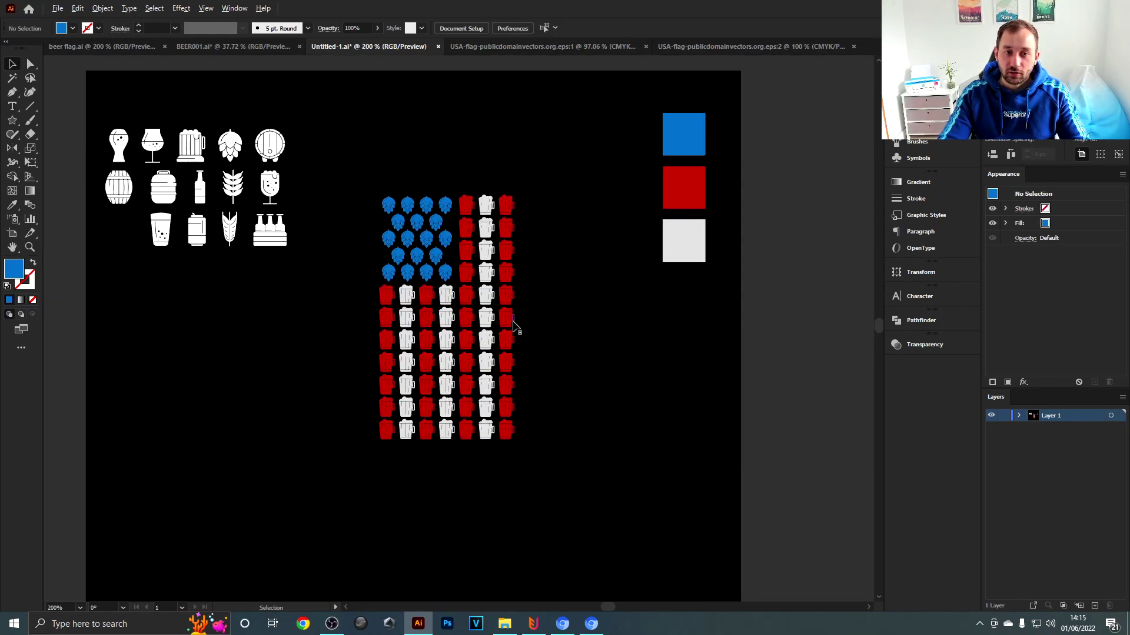
Try the hop rows in the light grey sampled from a white mug, and undo the recolouring
scroll(515, 327, up, 1)
scroll(381, 250, up, 1)
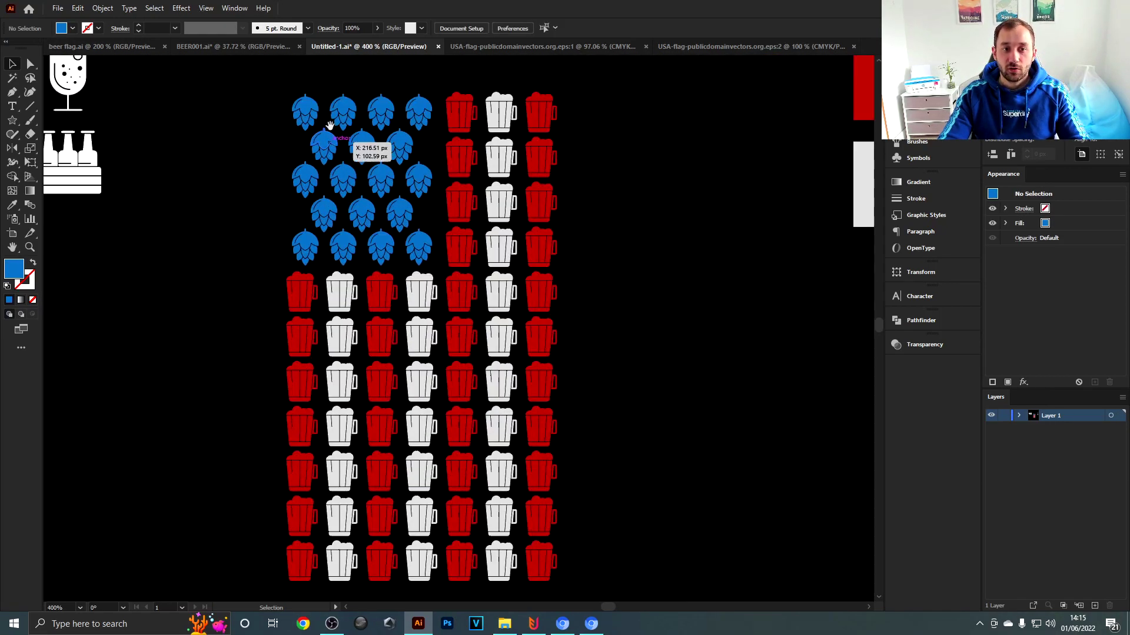
drag(266, 59, 299, 121)
scroll(420, 183, down, 2)
scroll(425, 184, up, 1)
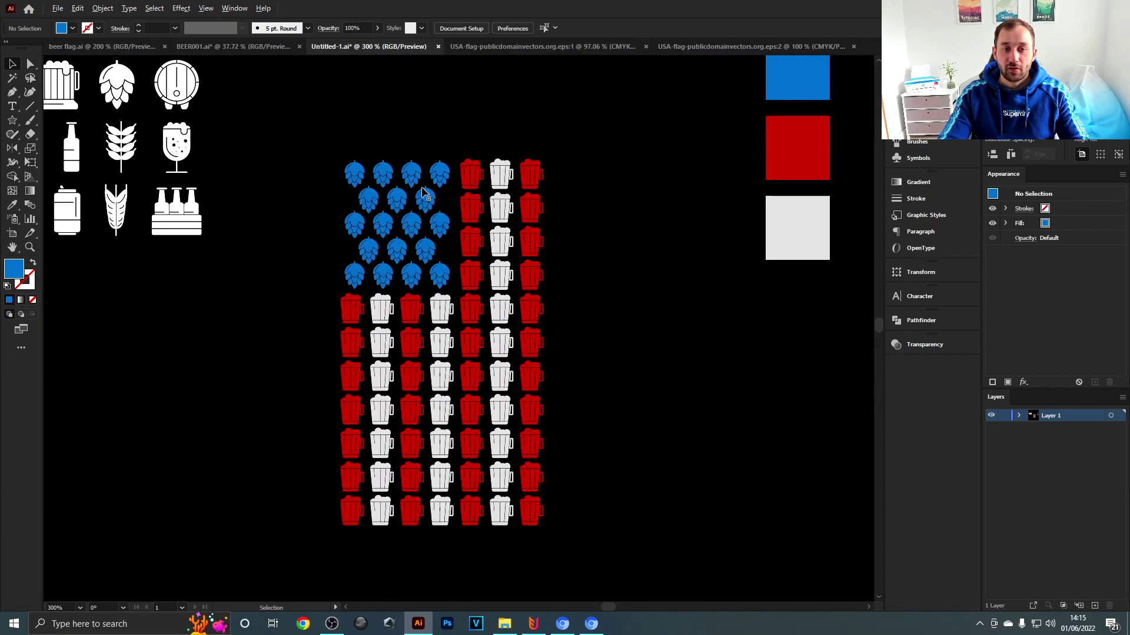
drag(423, 194, 409, 248)
drag(301, 191, 446, 341)
key(i)
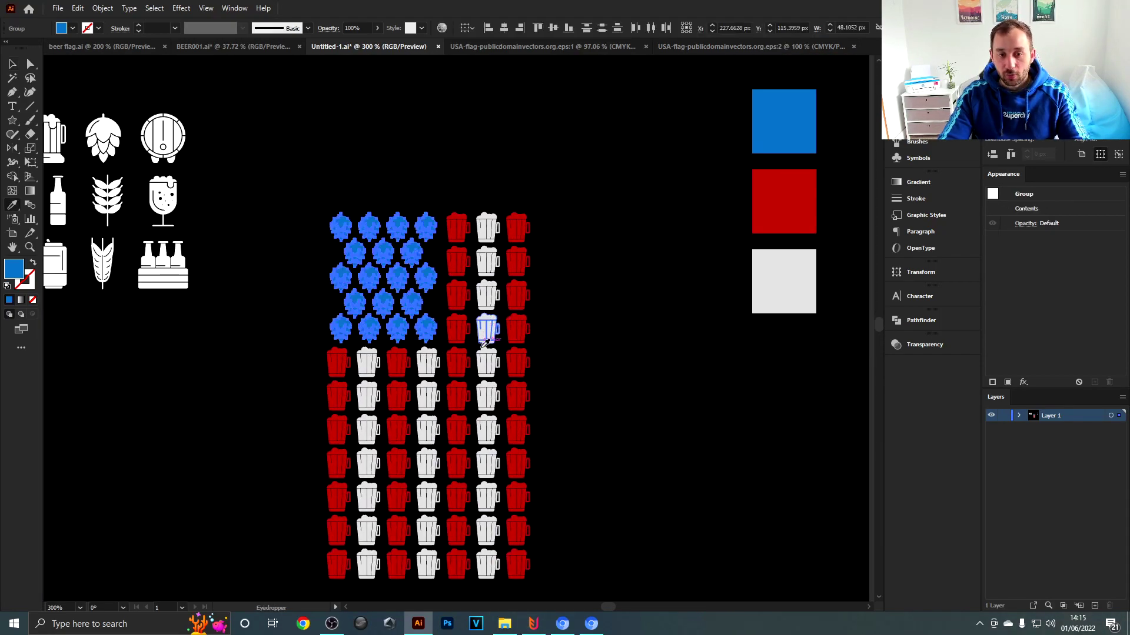
click(492, 324)
key(v)
click(461, 135)
scroll(537, 195, down, 3)
scroll(536, 198, up, 3)
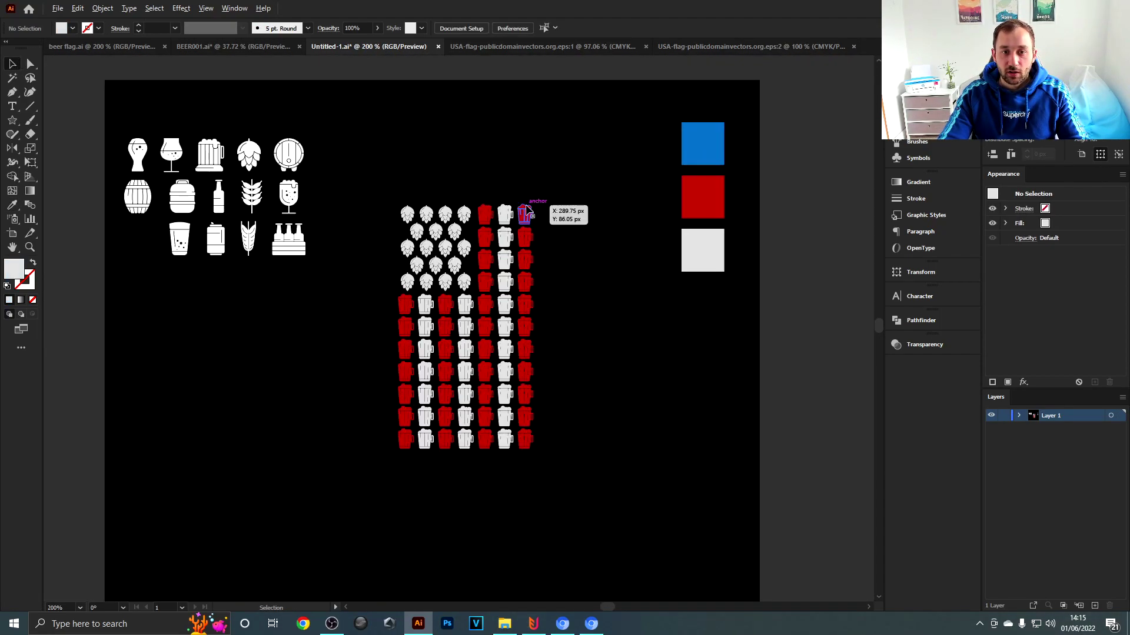
key(ctrl+z)
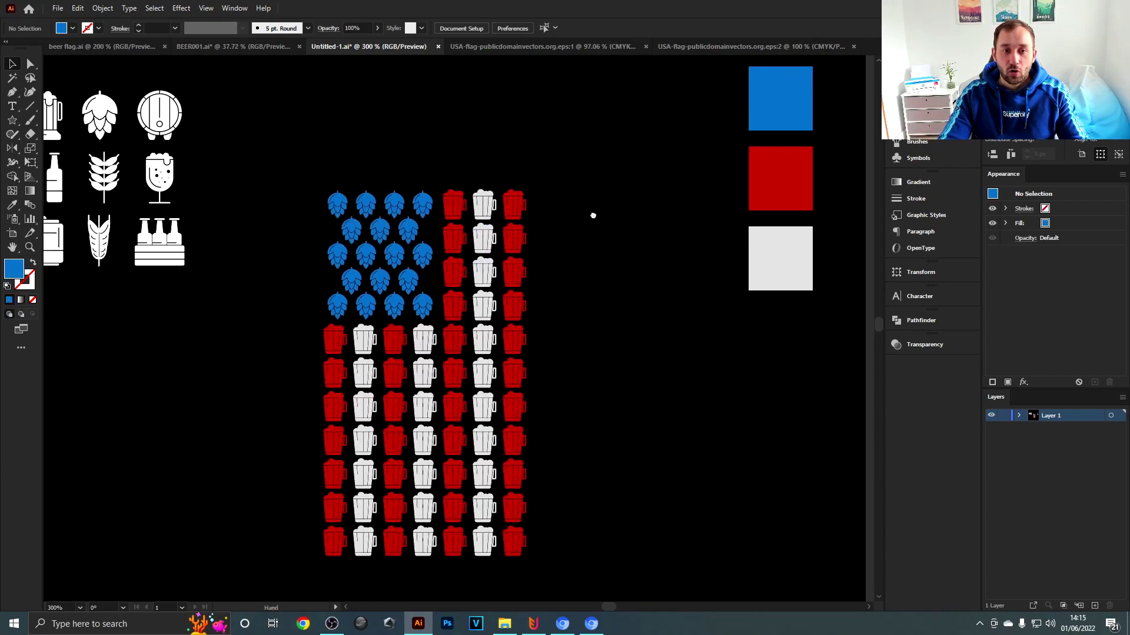
Examine the blue hop rows up close and the flag design as a whole
scroll(385, 242, up, 5)
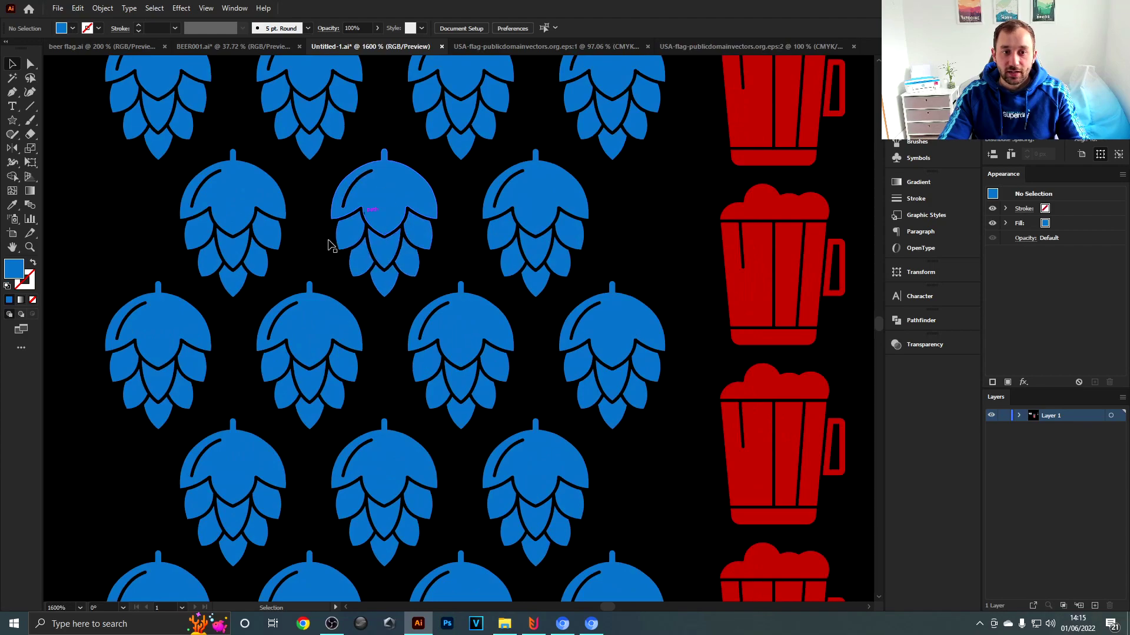
scroll(484, 162, down, 5)
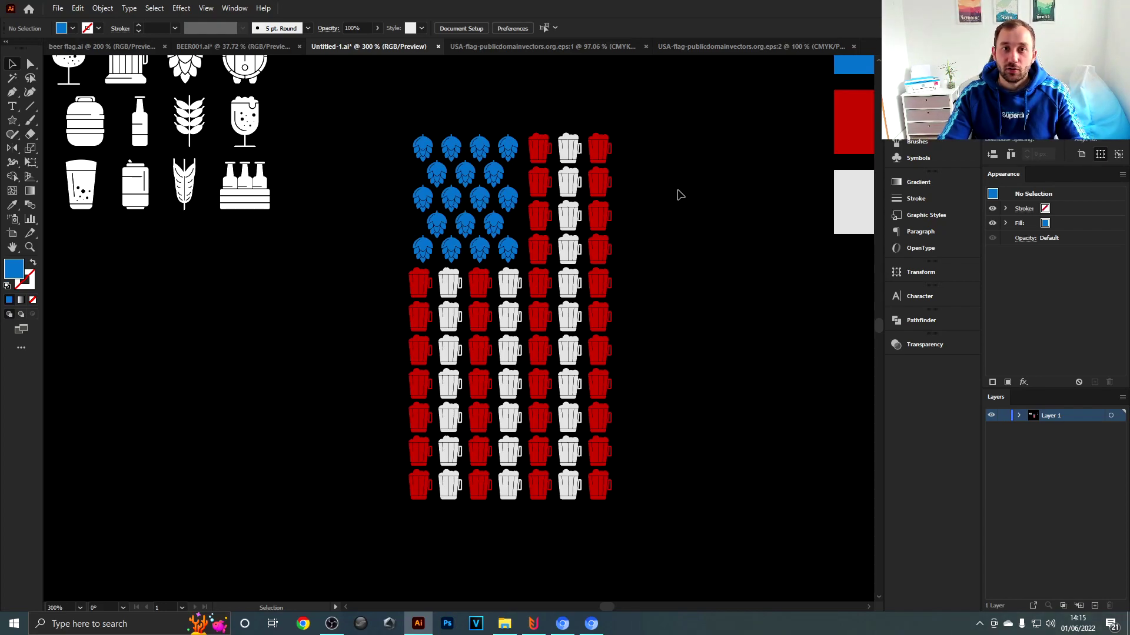
key(ctrl+plus)
key(ctrl+plus)
key(ctrl+minus)
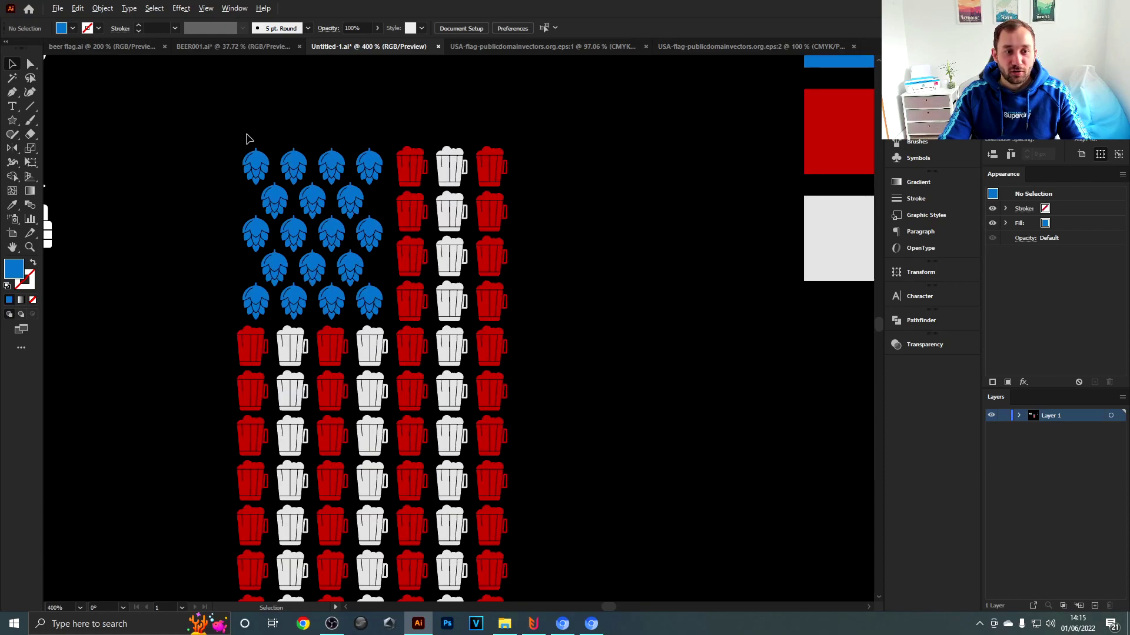
drag(194, 126, 594, 432)
click(595, 432)
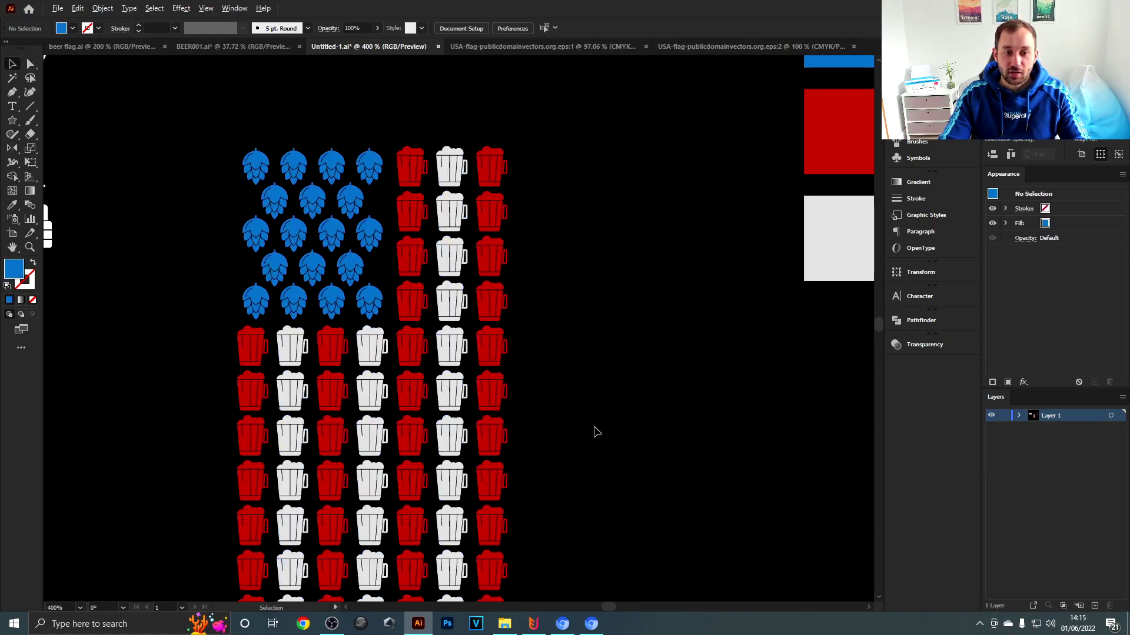